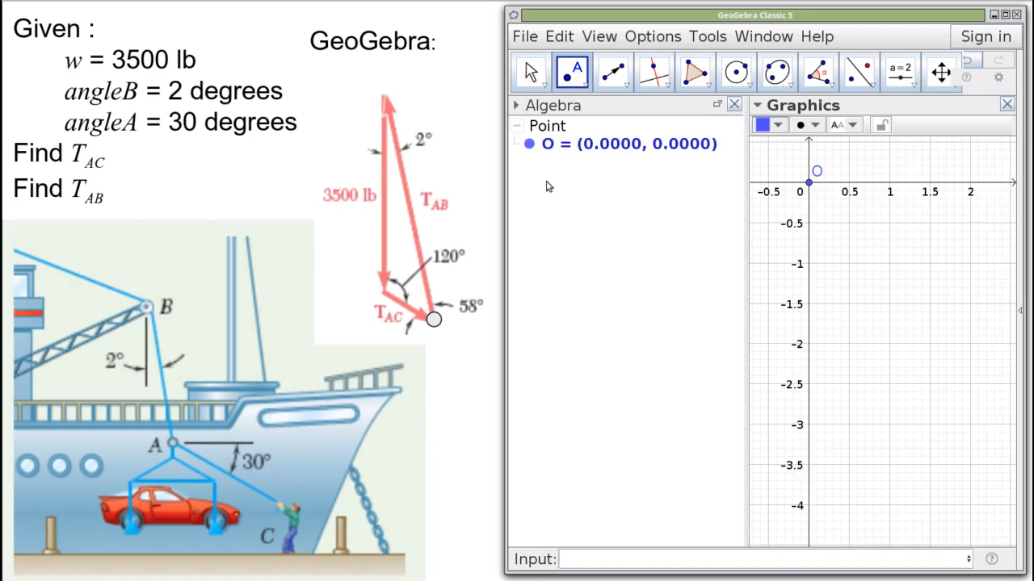
Step: Create a point at (0,-3.5), directly below the origin point O
click(580, 560)
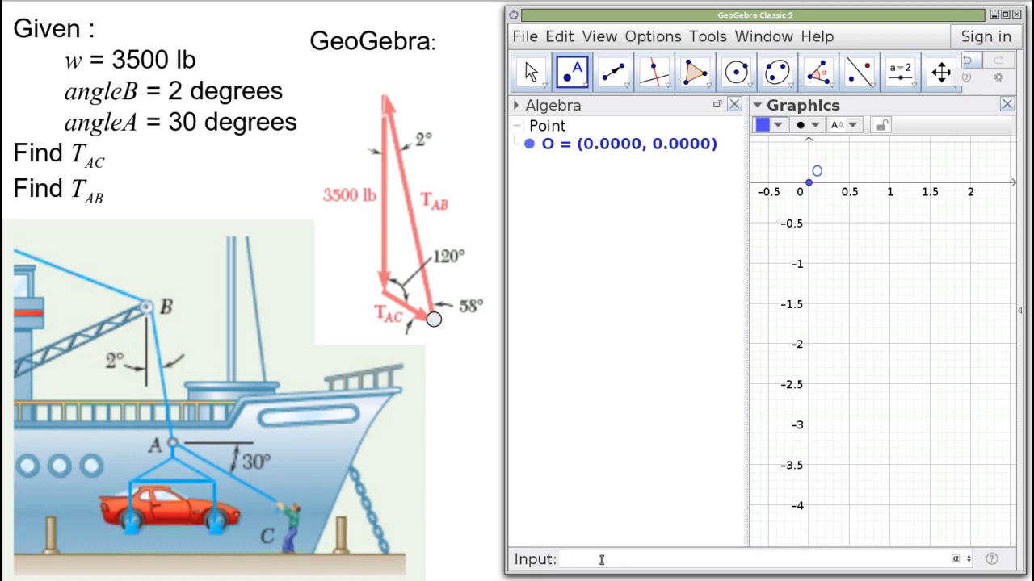
text((0,-3.5)
key(Return)
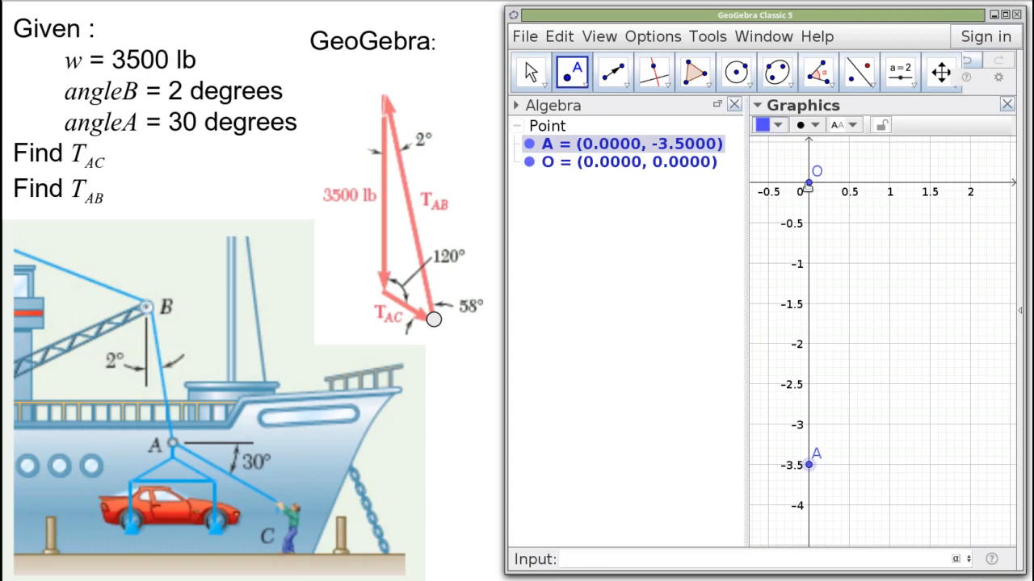
Step: Draw a vector from the origin point O to point A
click(622, 84)
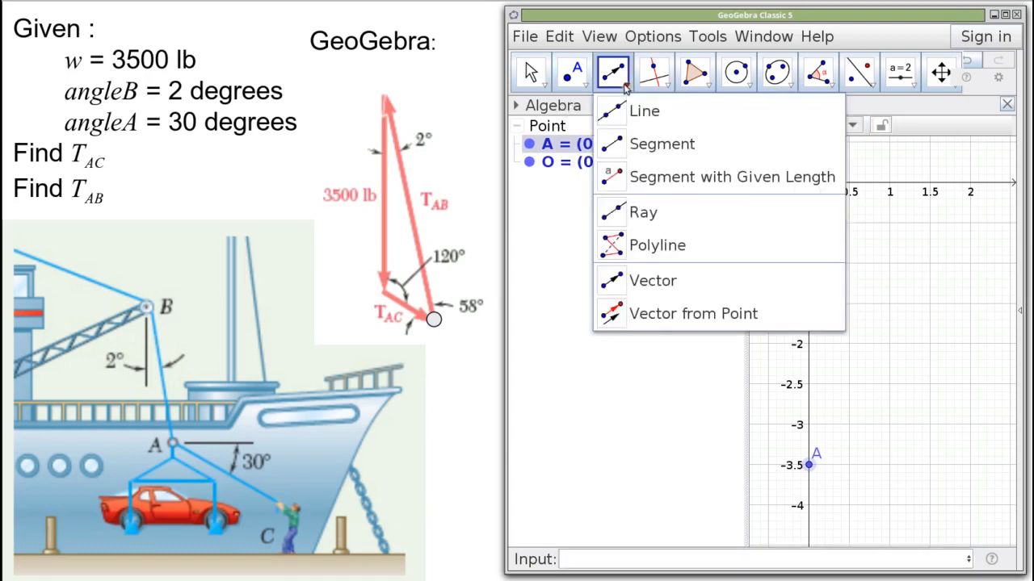
click(607, 282)
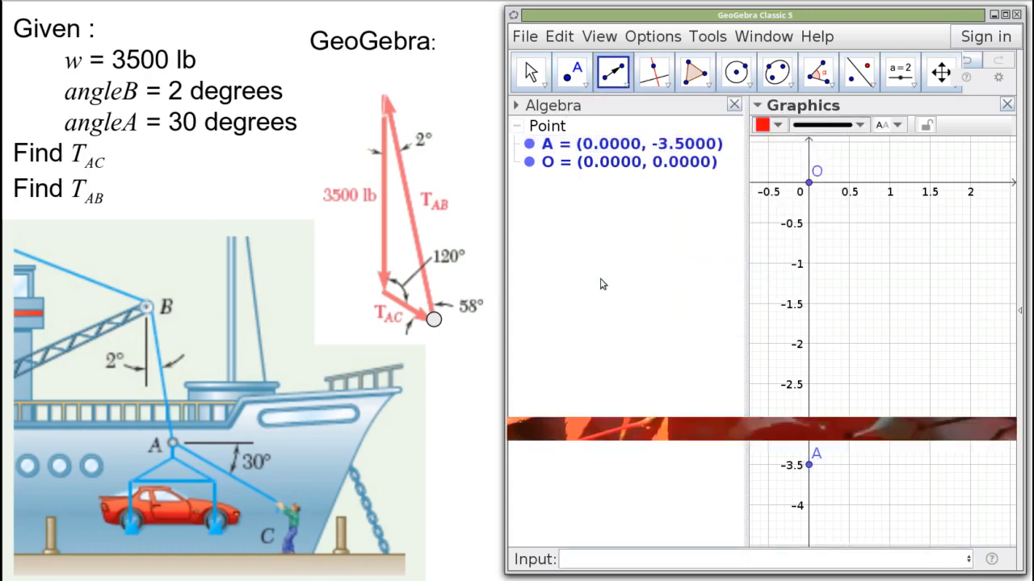
click(808, 182)
click(808, 465)
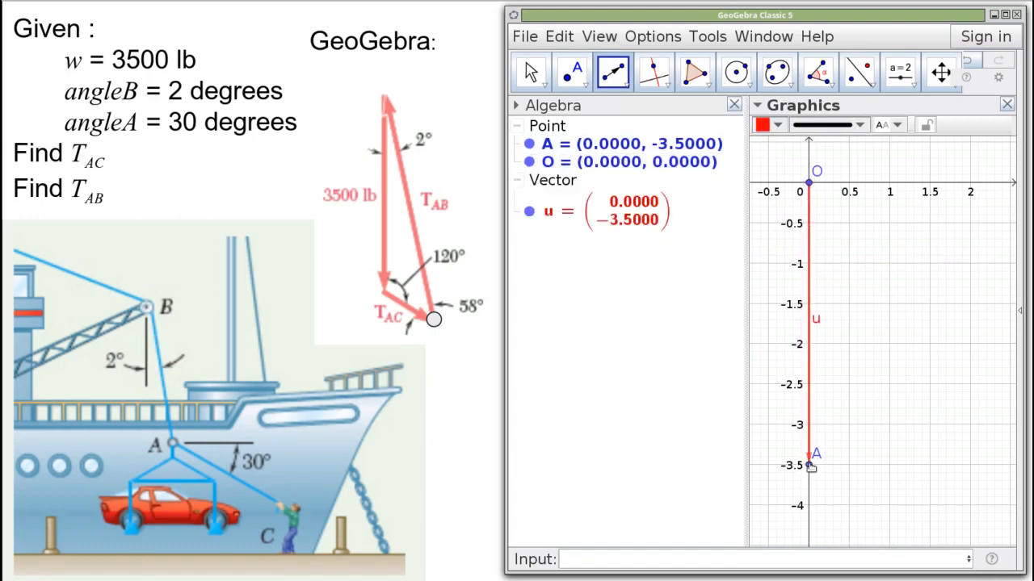
Step: Rename the vector from O to A as w
right_click(552, 210)
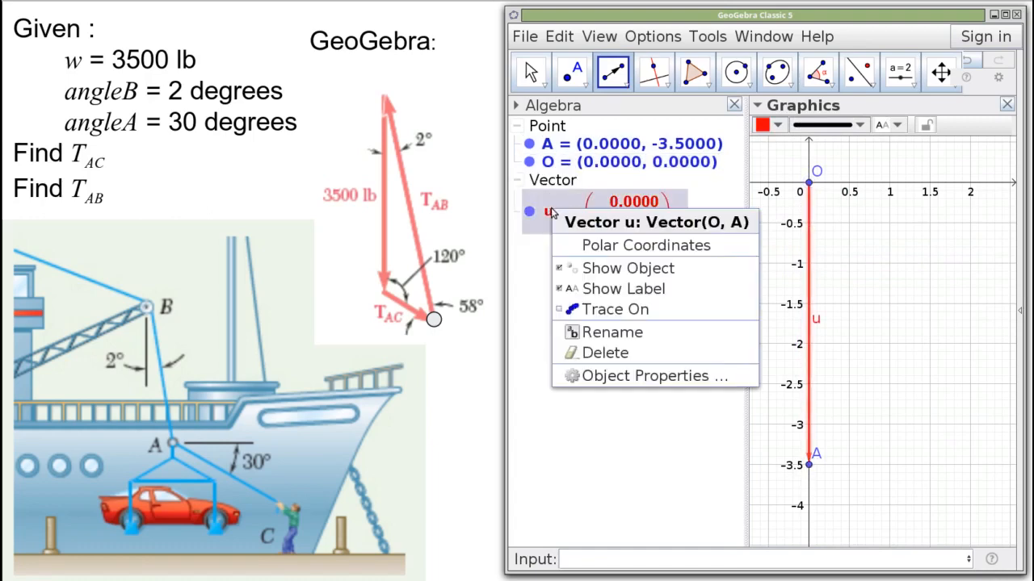
click(605, 331)
text(w)
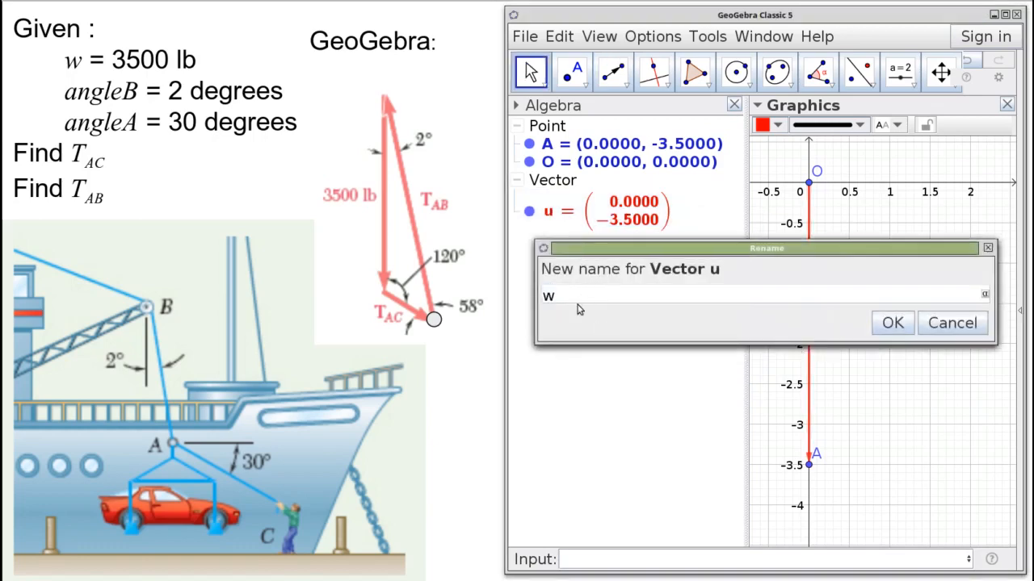
click(893, 323)
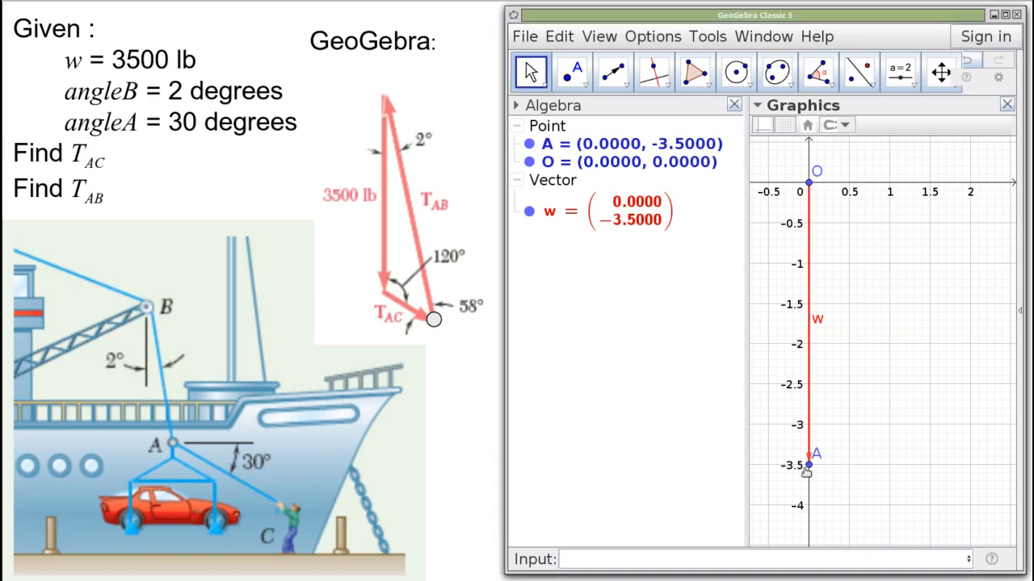
Step: Create the horizontal line y=-3.5 through point A
click(584, 562)
text(y=)
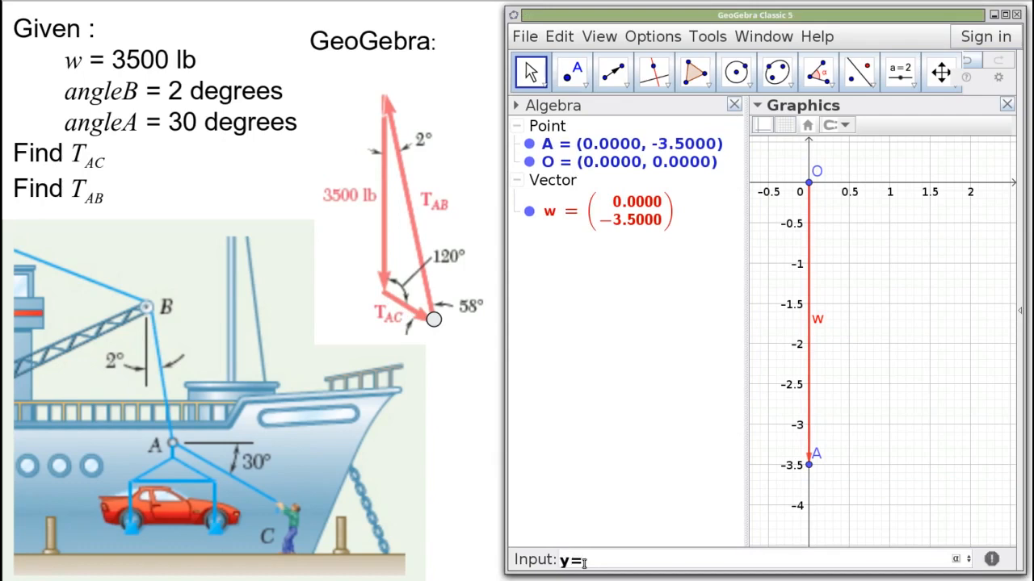
text(-3.5)
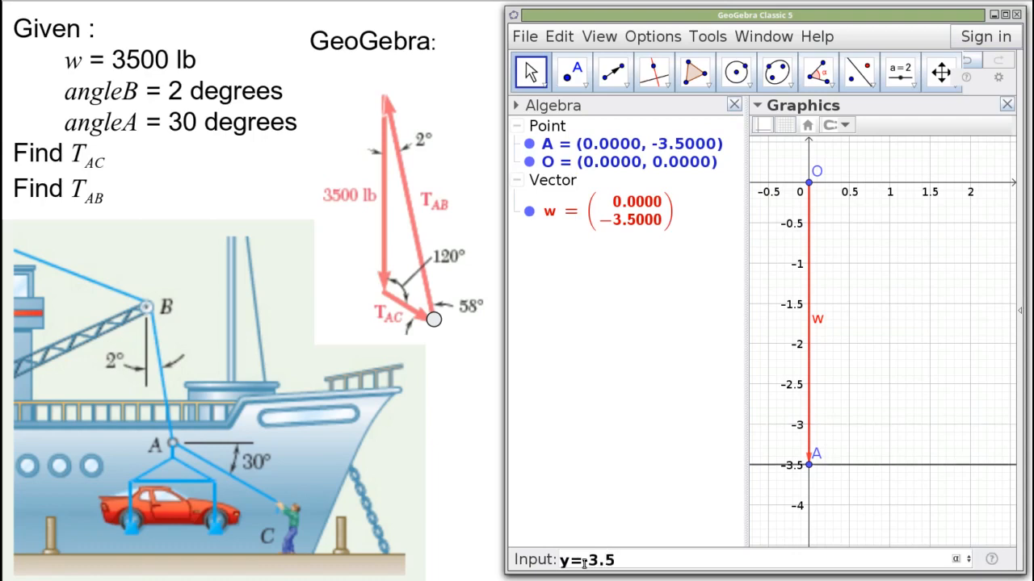
key(Return)
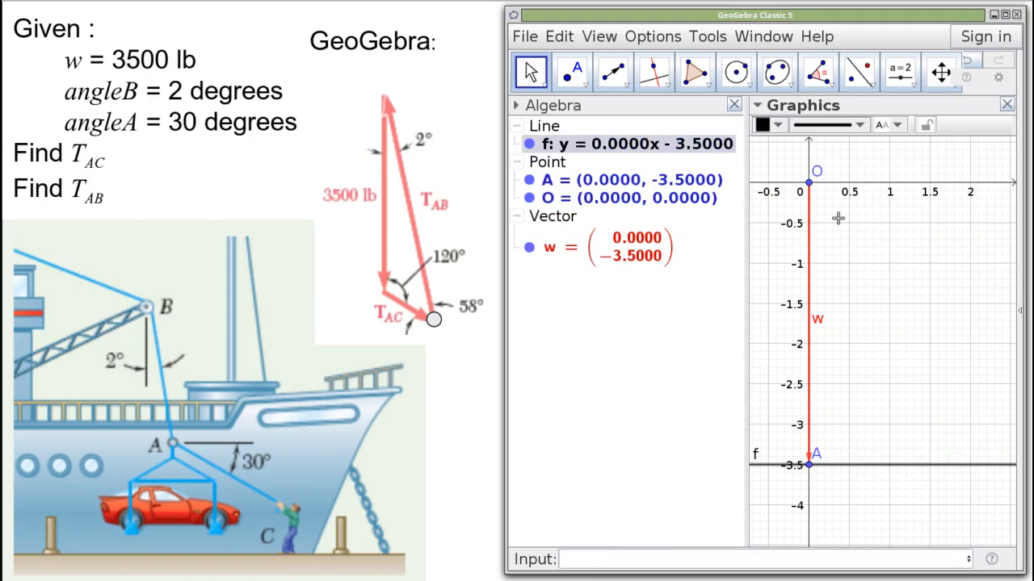
Step: Rotate the horizontal line 30° clockwise around point A and hide the original horizontal line
click(872, 86)
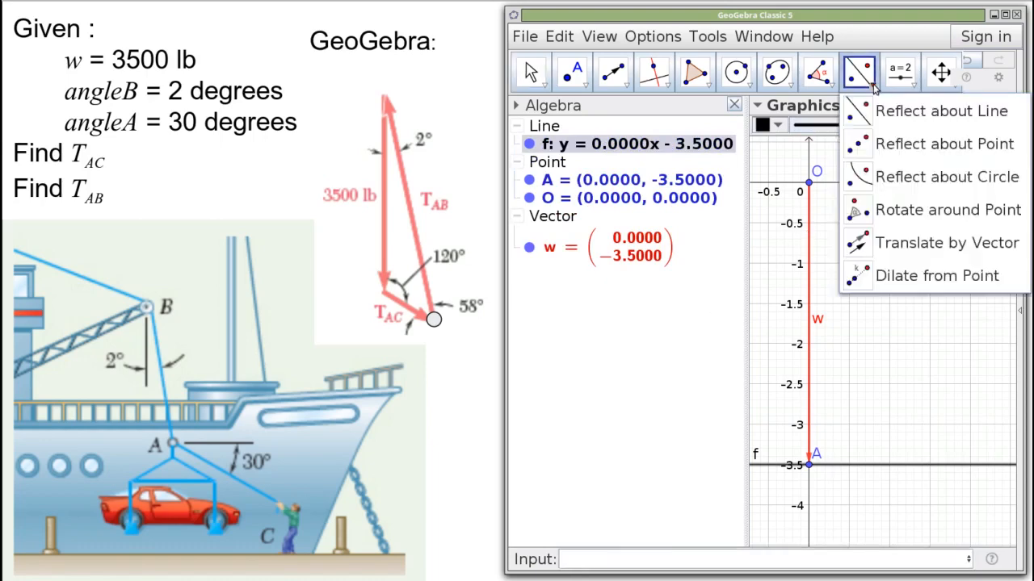
click(875, 211)
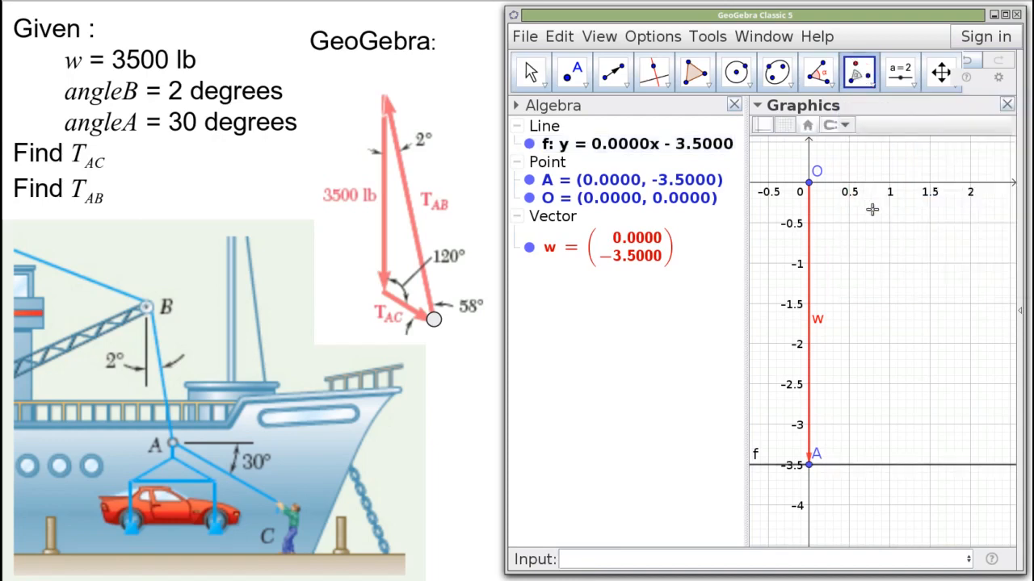
click(861, 466)
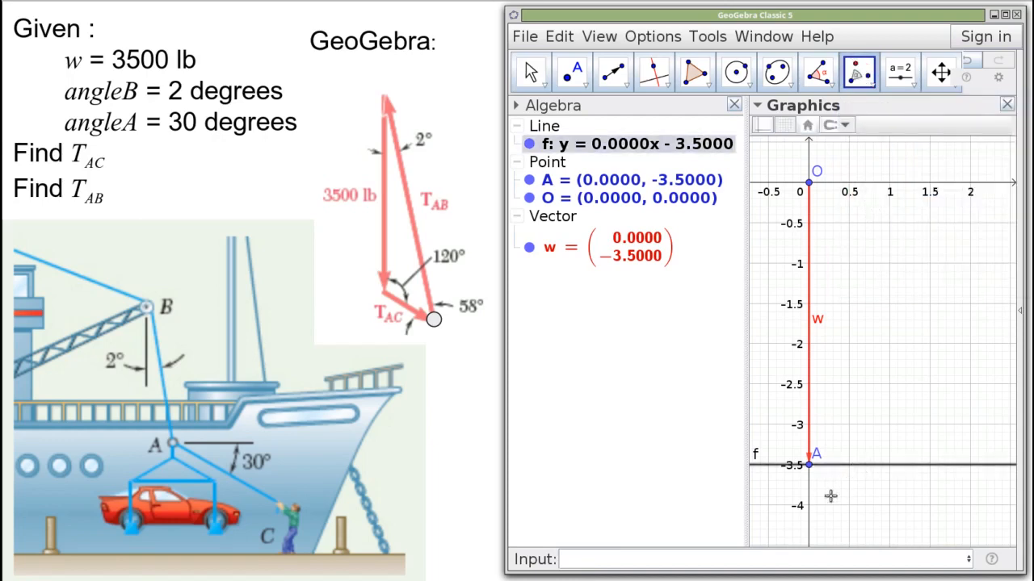
click(807, 467)
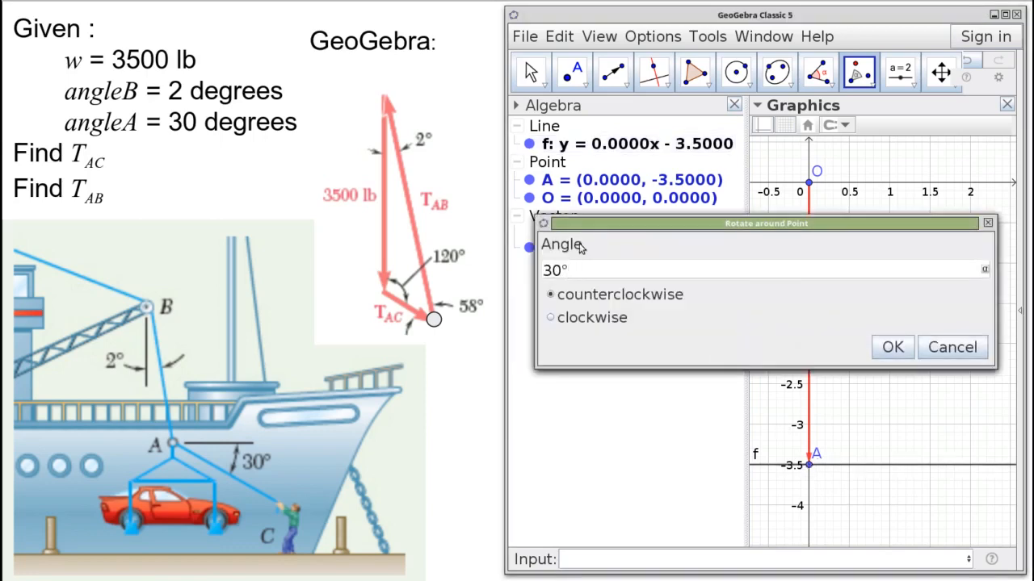
click(551, 318)
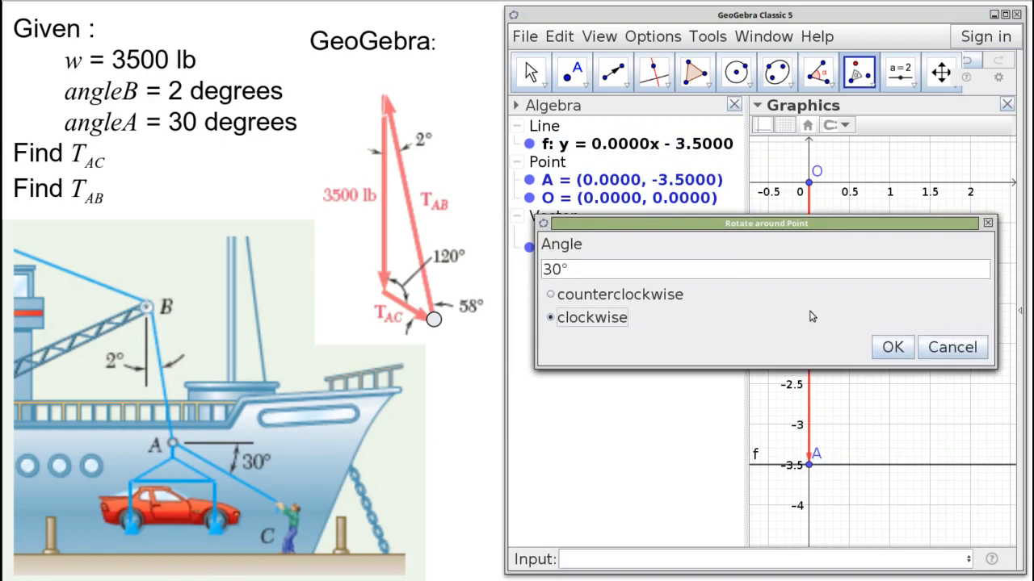
click(893, 348)
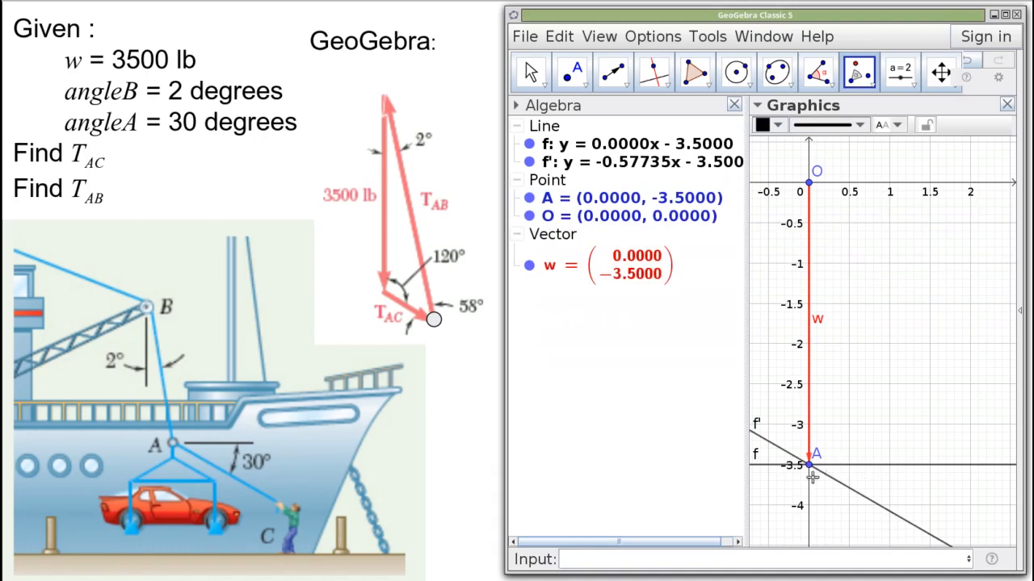
click(529, 144)
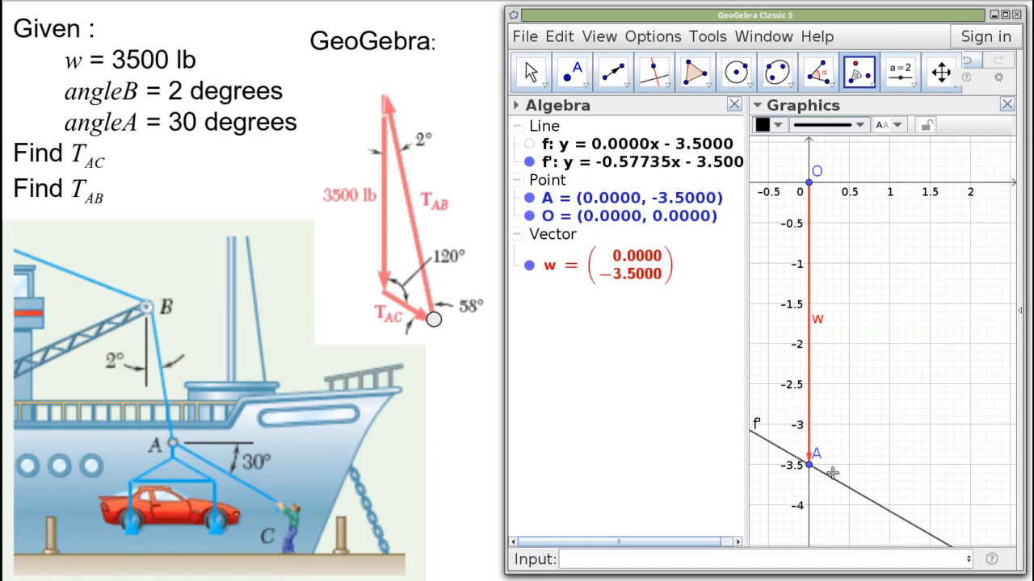
Step: Create the vertical line x=0 through the origin
click(633, 556)
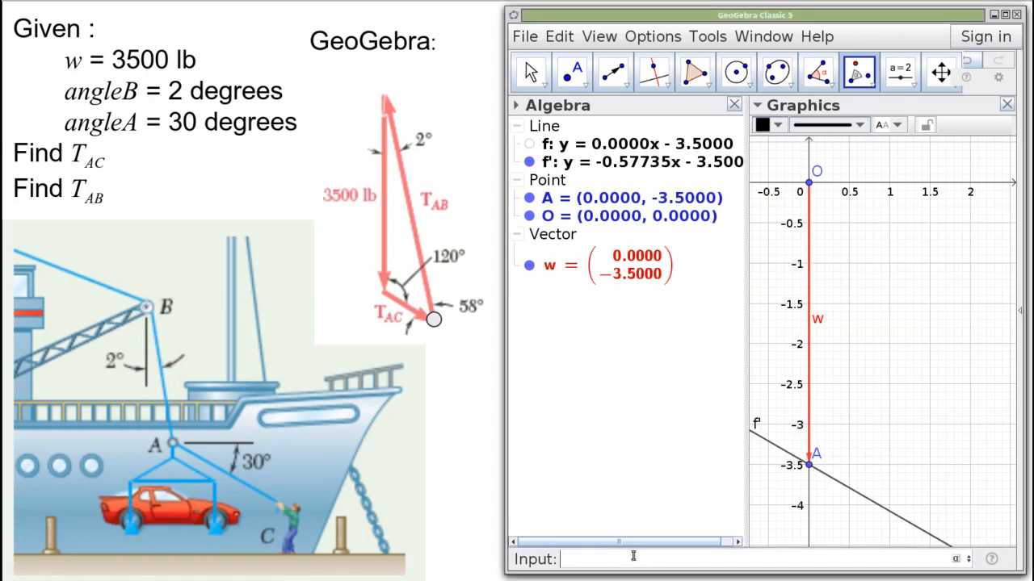
text(x=0)
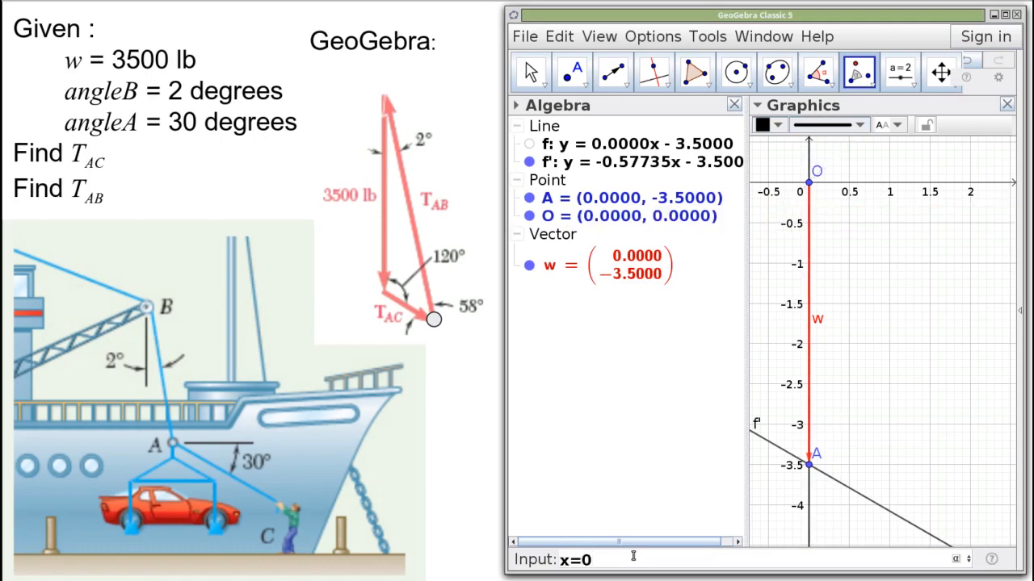
key(Return)
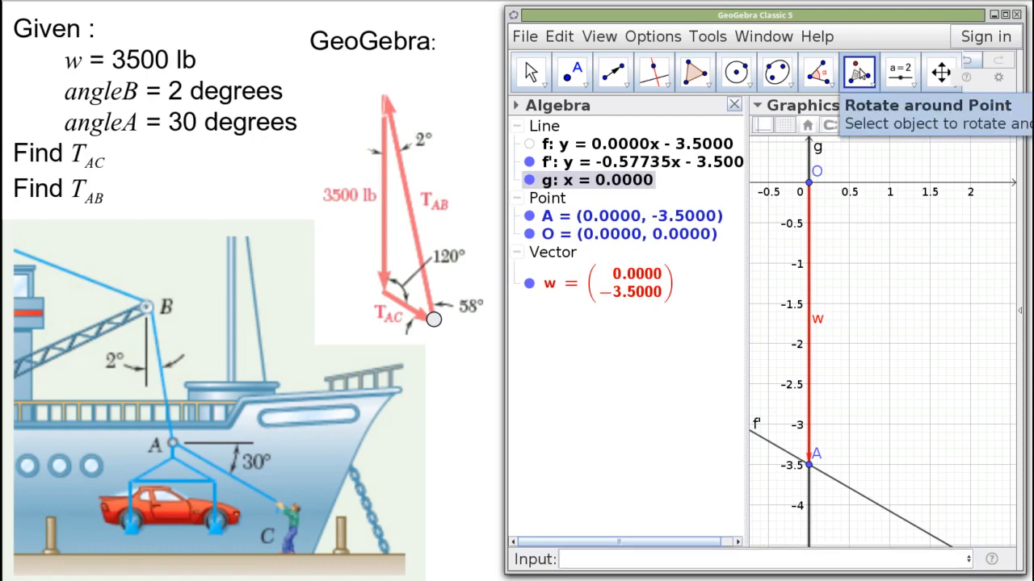
Step: Rotate the vertical line 2° counterclockwise around point O and hide the original vertical line
click(808, 147)
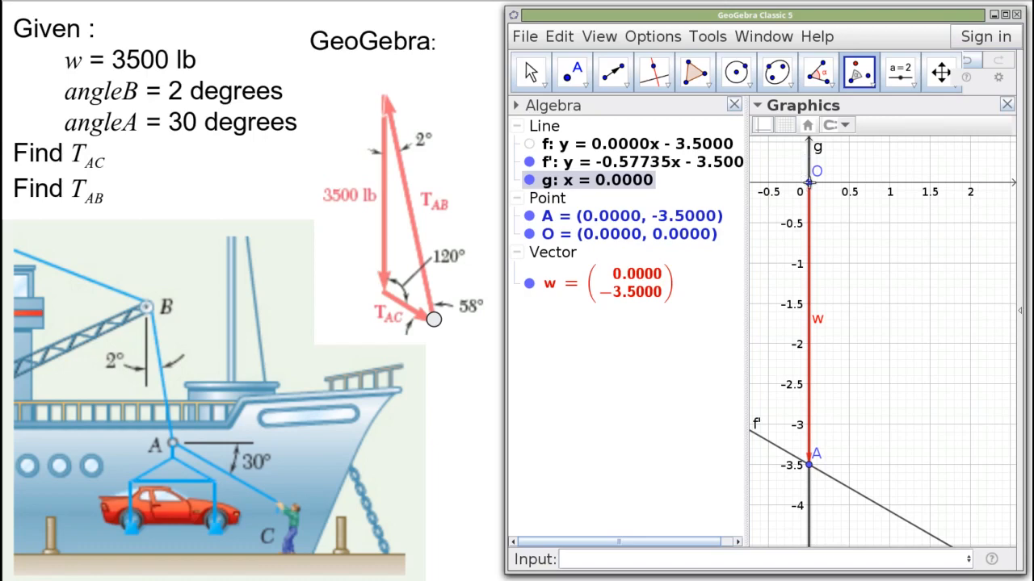
click(808, 182)
click(562, 270)
drag(562, 269, 539, 270)
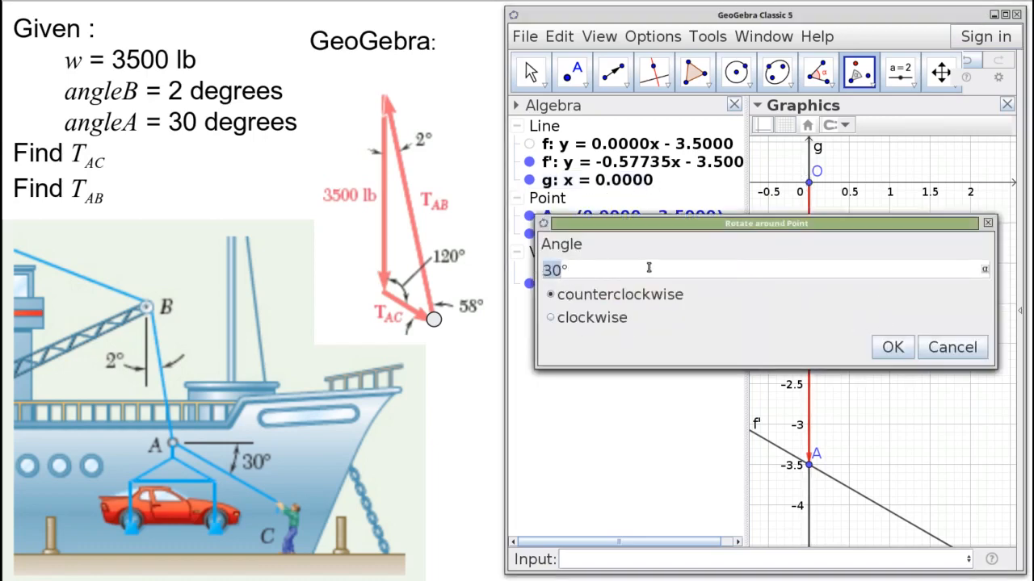
text(2)
click(894, 348)
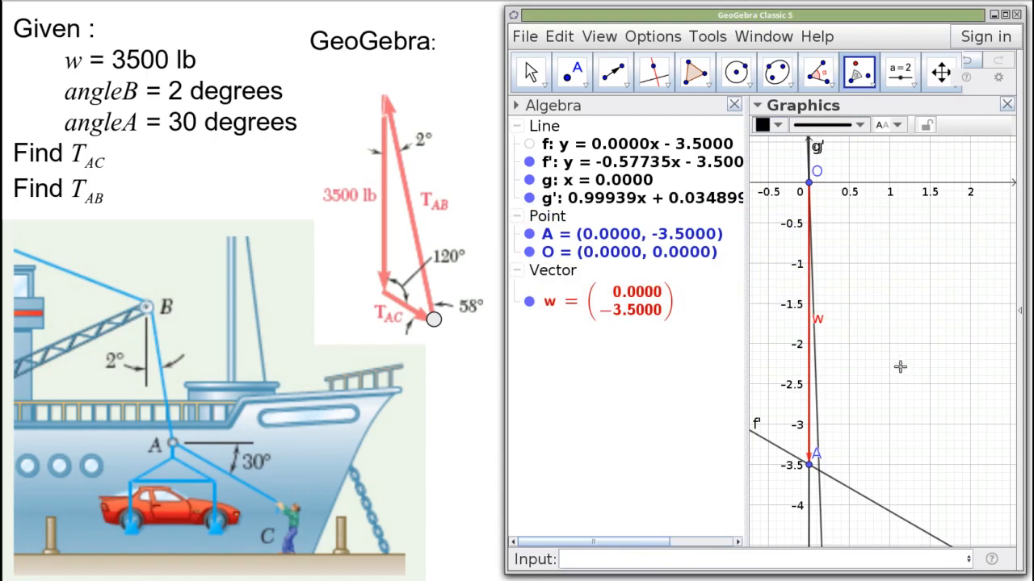
click(529, 181)
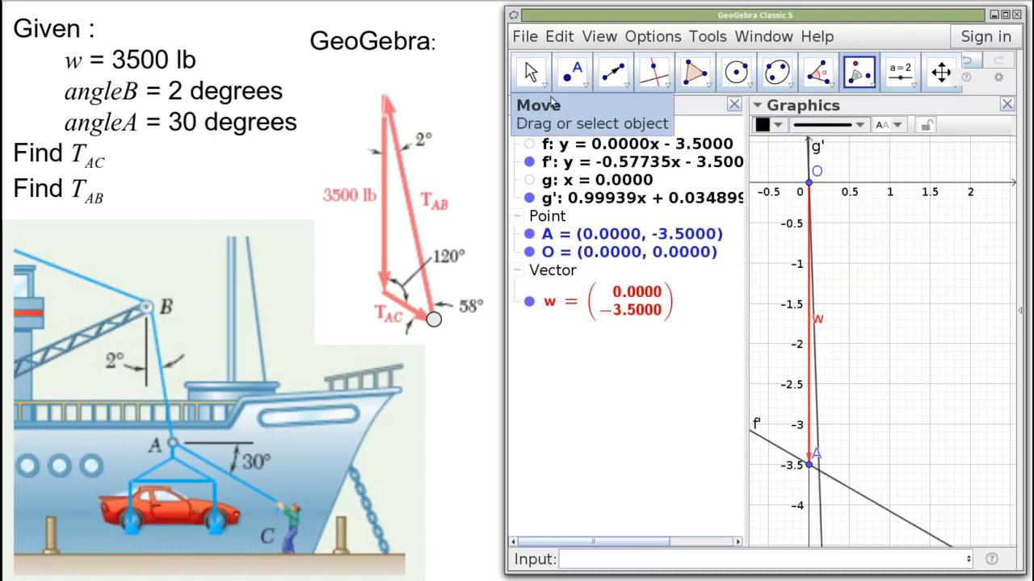
Step: Mark the intersection of the two rotated lines with a point and hide both lines
click(587, 86)
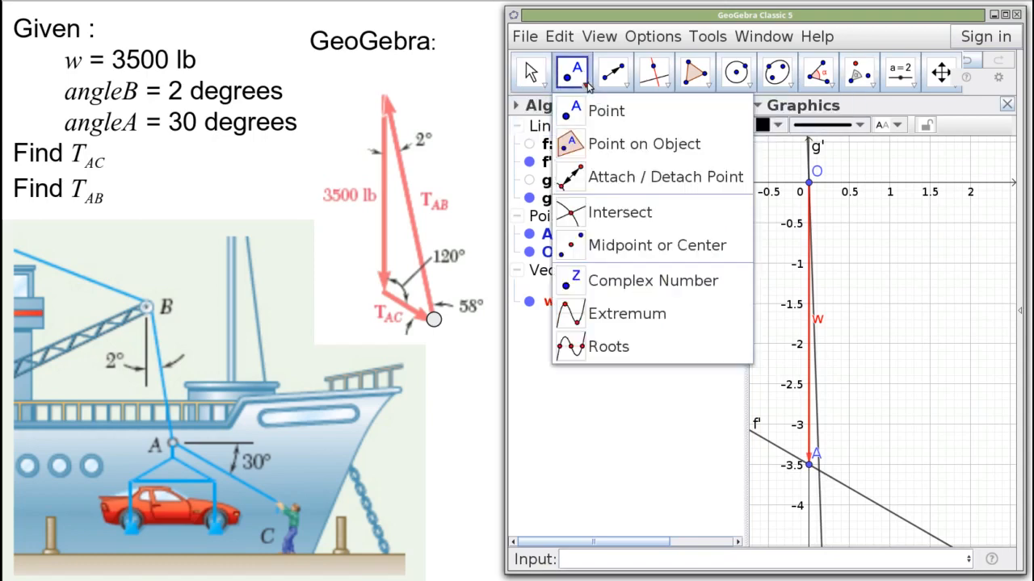
click(566, 215)
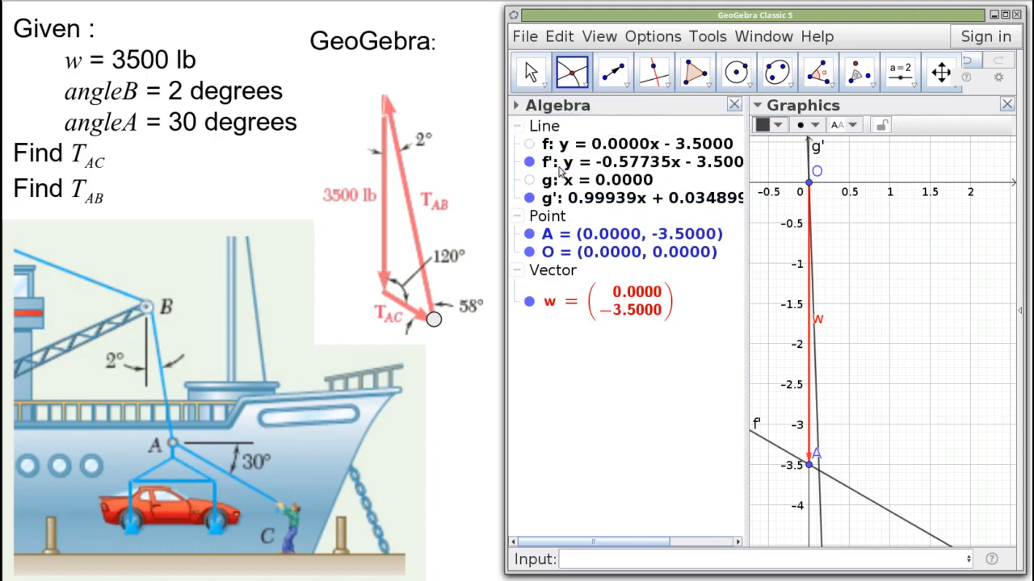
click(820, 505)
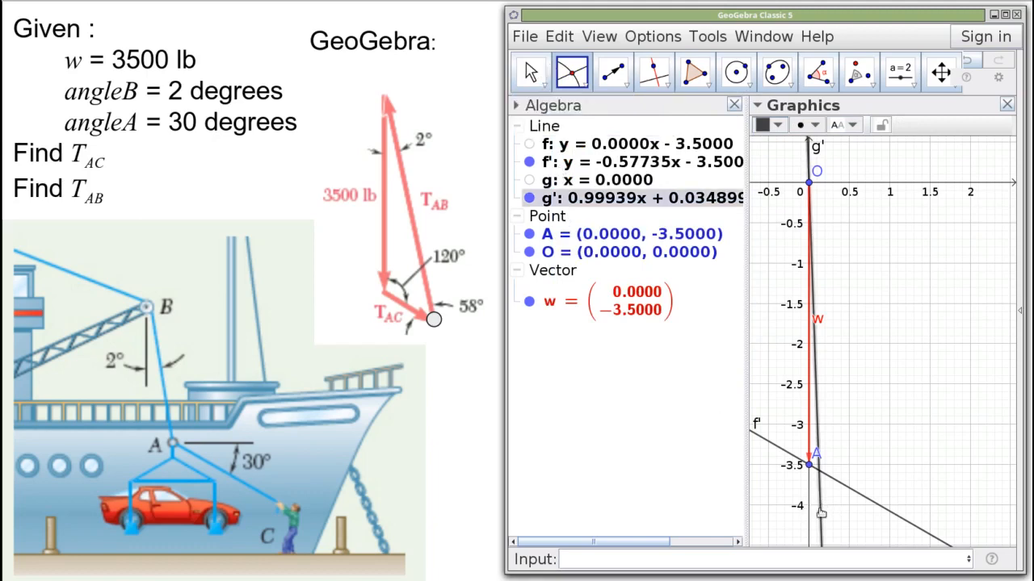
click(863, 497)
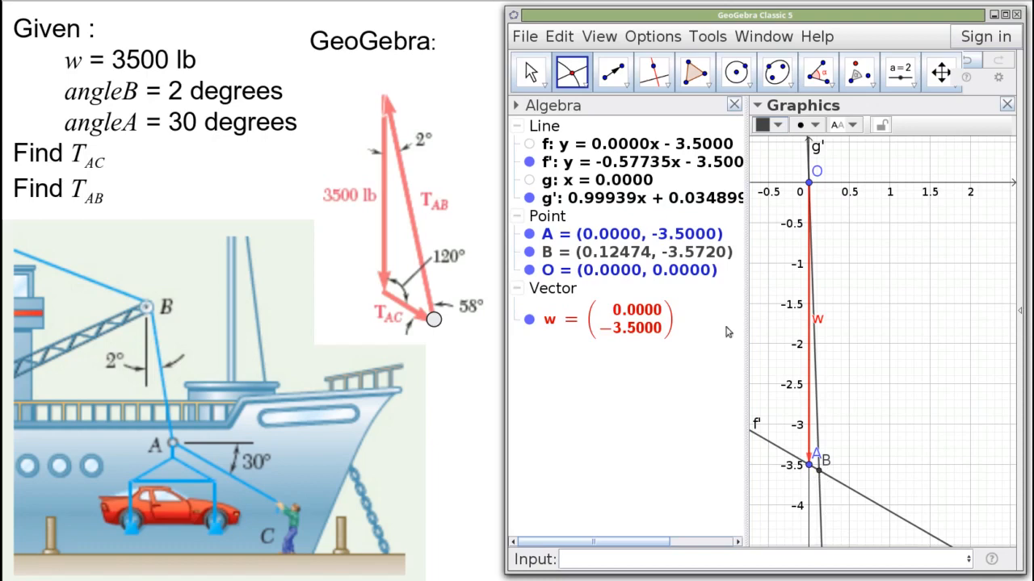
click(530, 162)
click(529, 198)
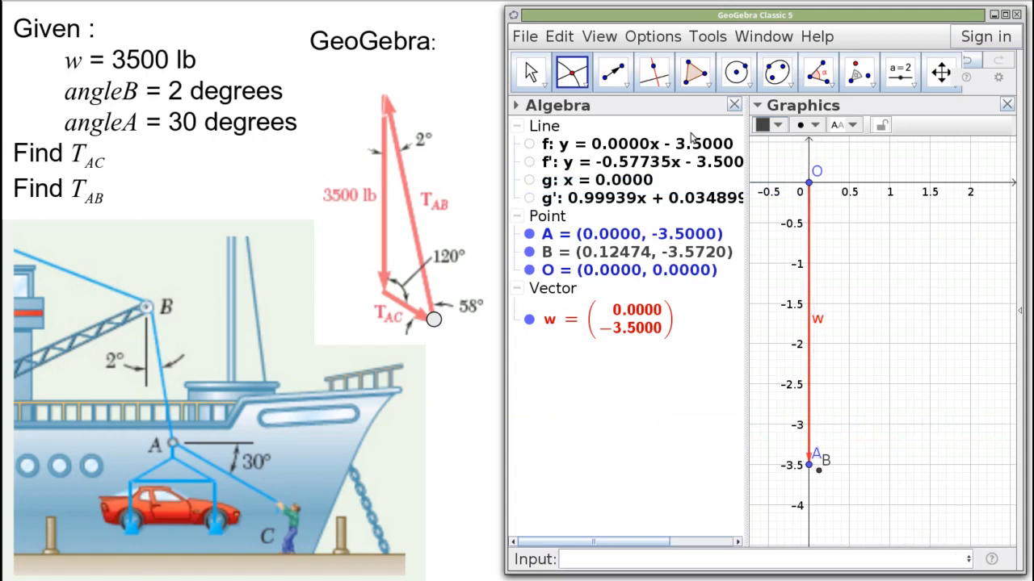
Step: Draw a vector from point O to the intersection point B
click(614, 81)
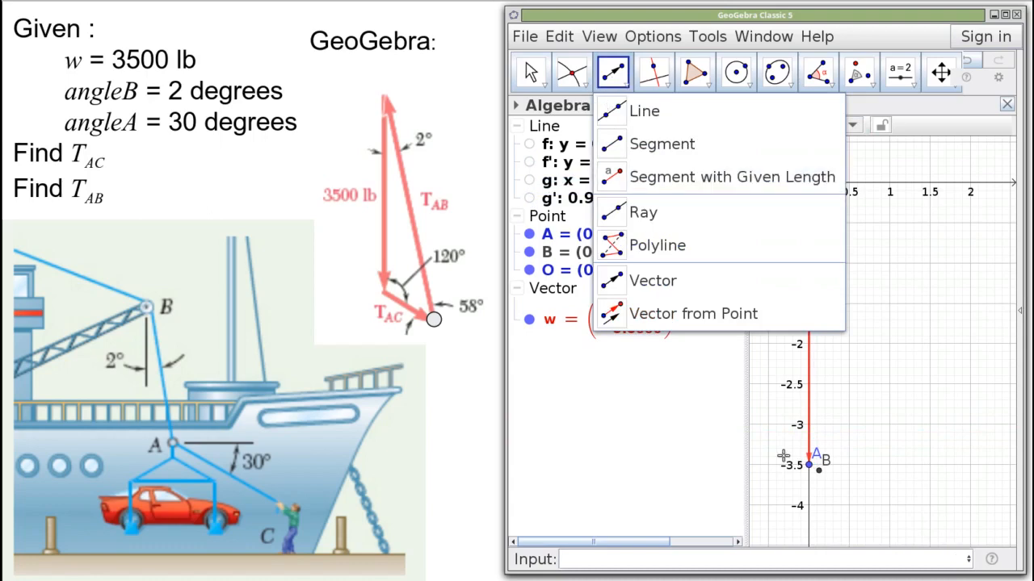
click(624, 280)
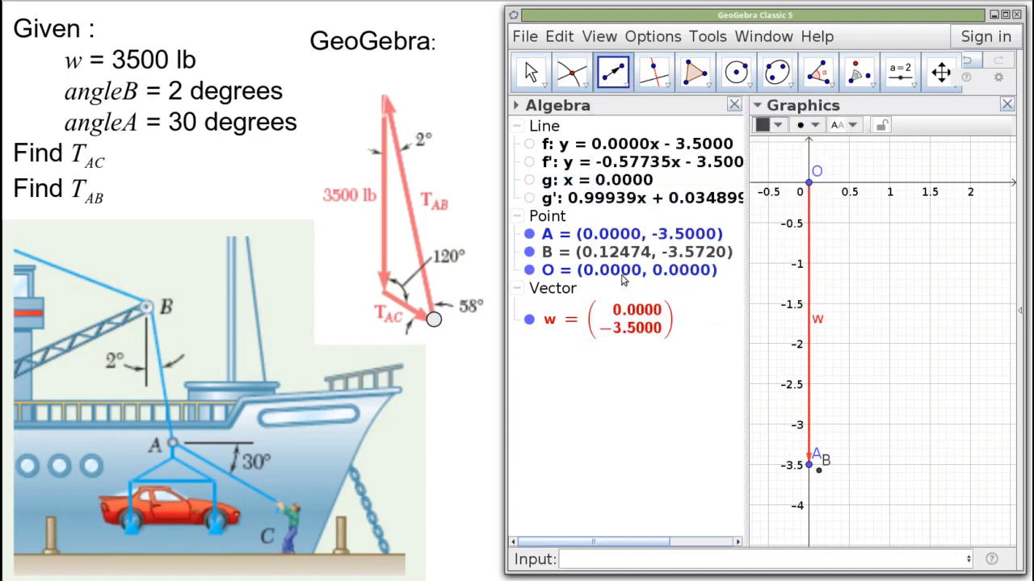
click(810, 186)
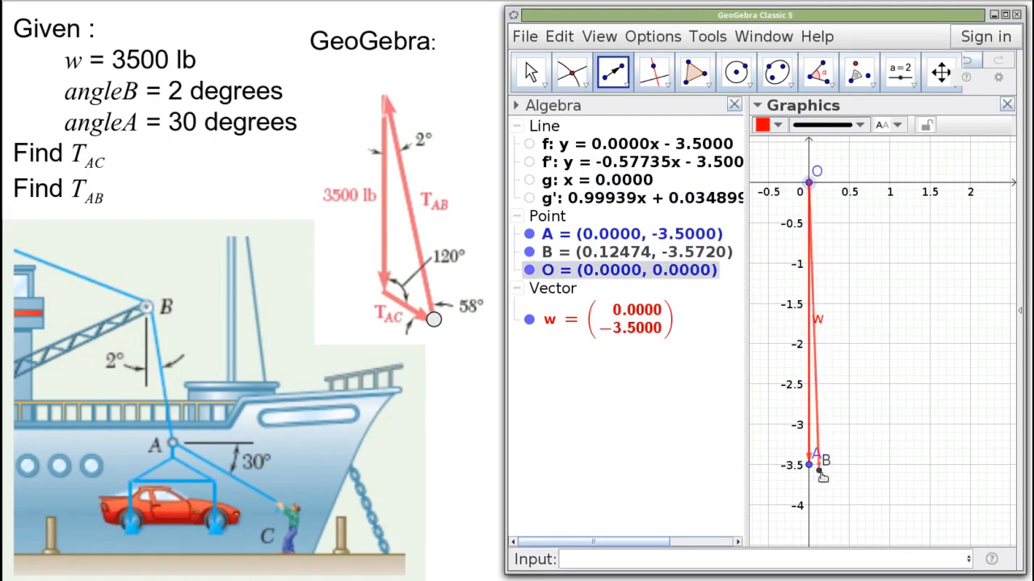
click(818, 471)
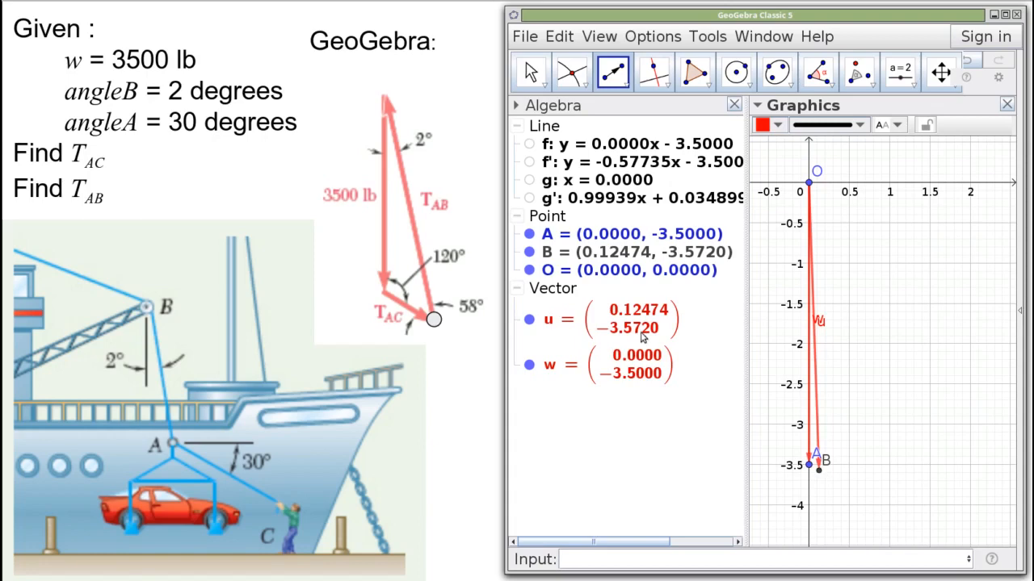
Step: Rename the vector from point O to point B as T_{AB}
right_click(576, 323)
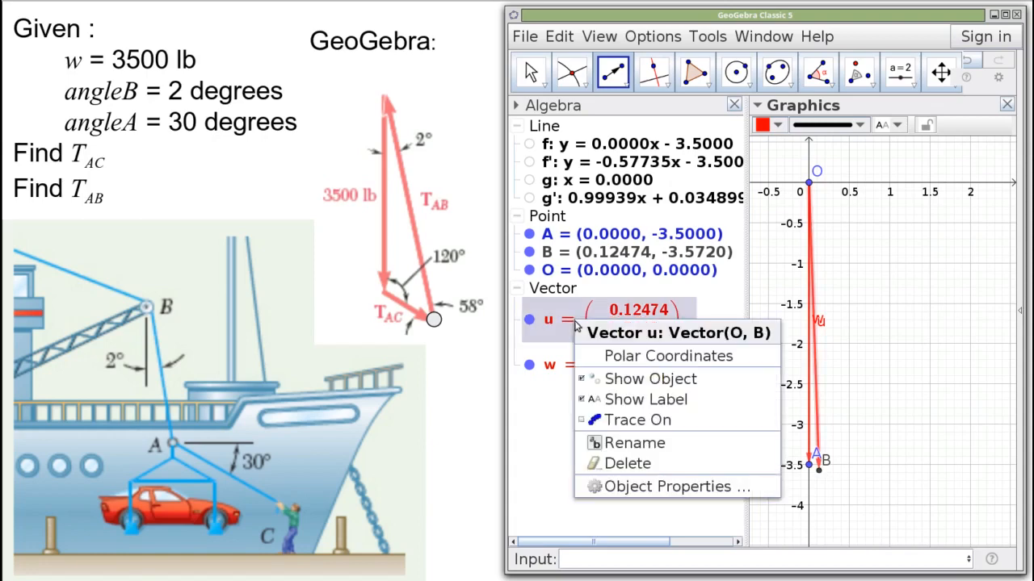
click(623, 444)
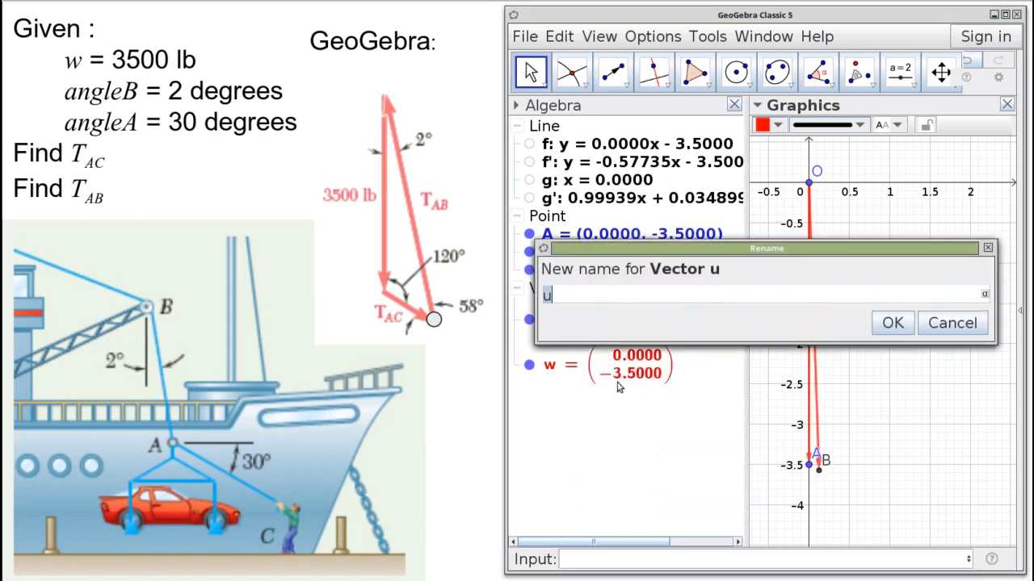
text(T_{AB)
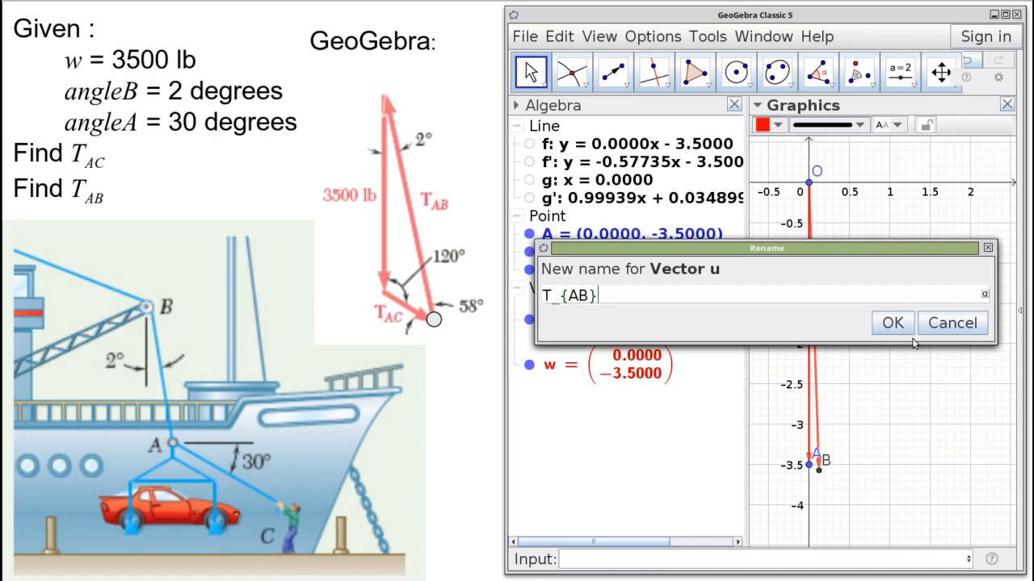
click(892, 323)
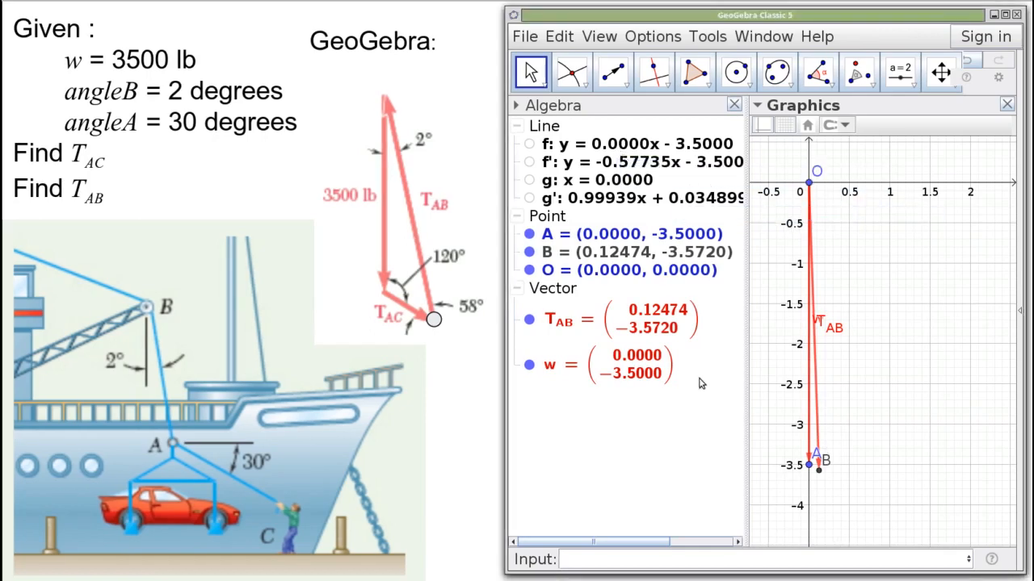
Step: Draw a vector from point A to point B to close the force triangle
click(612, 75)
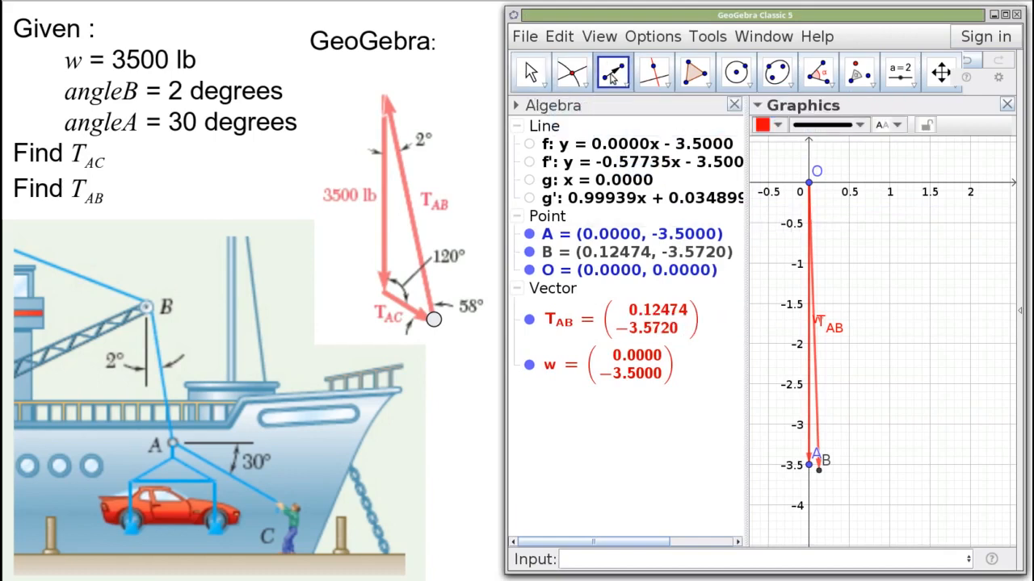
click(809, 466)
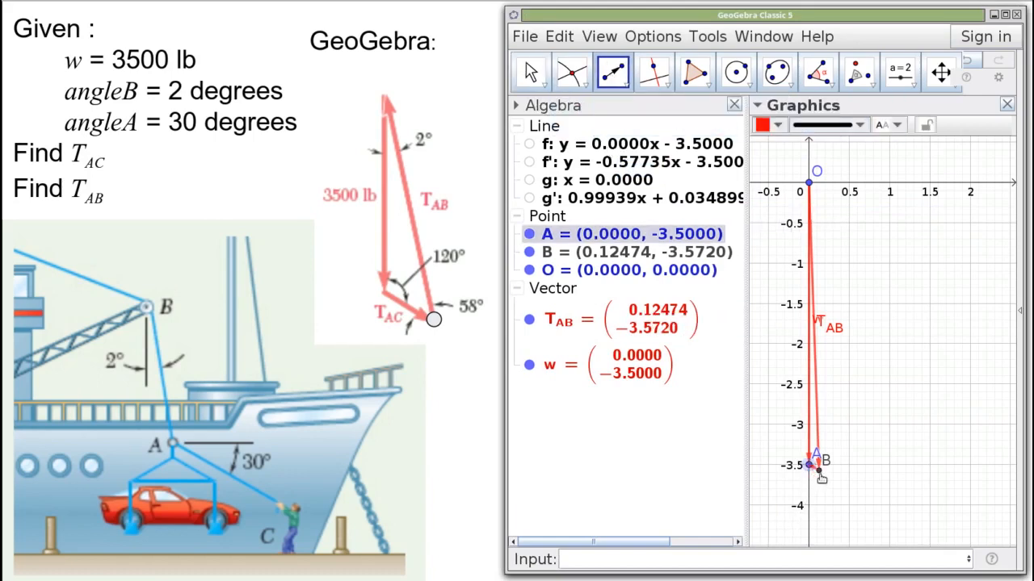
click(819, 470)
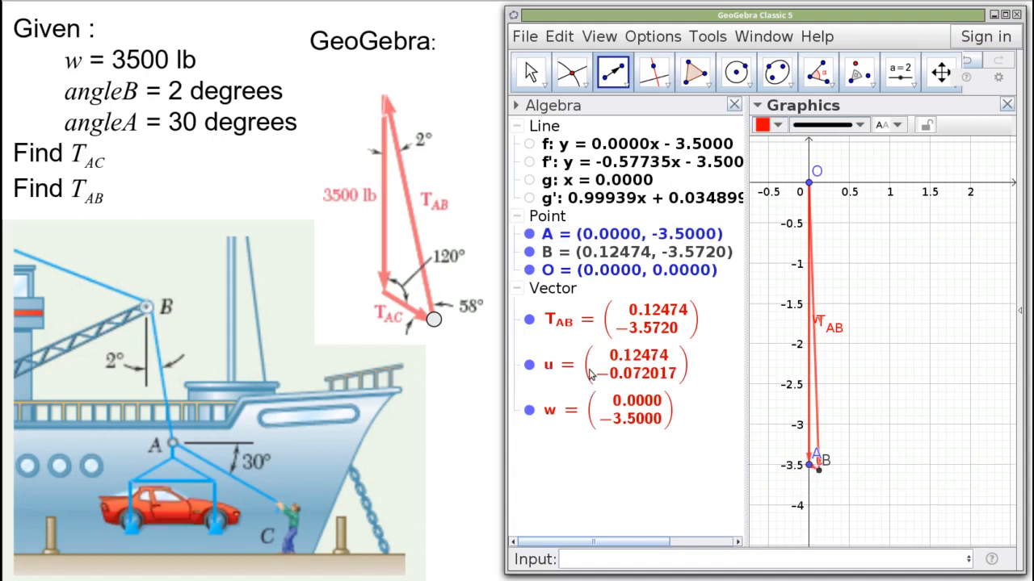
Step: Rename the vector from point A to point B as T_{BC}
right_click(563, 369)
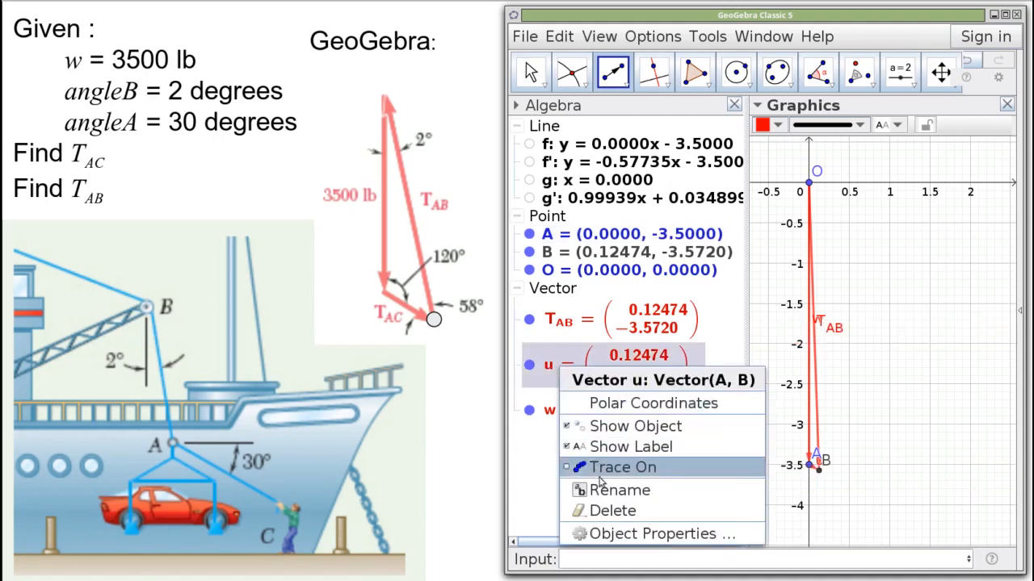
click(619, 491)
click(586, 304)
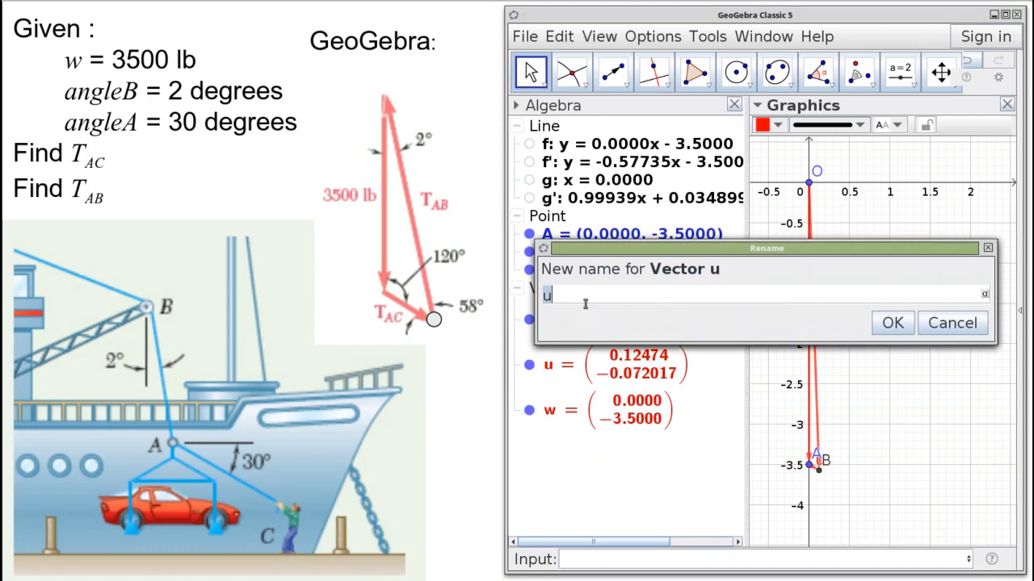
text(T_{BC)
click(889, 325)
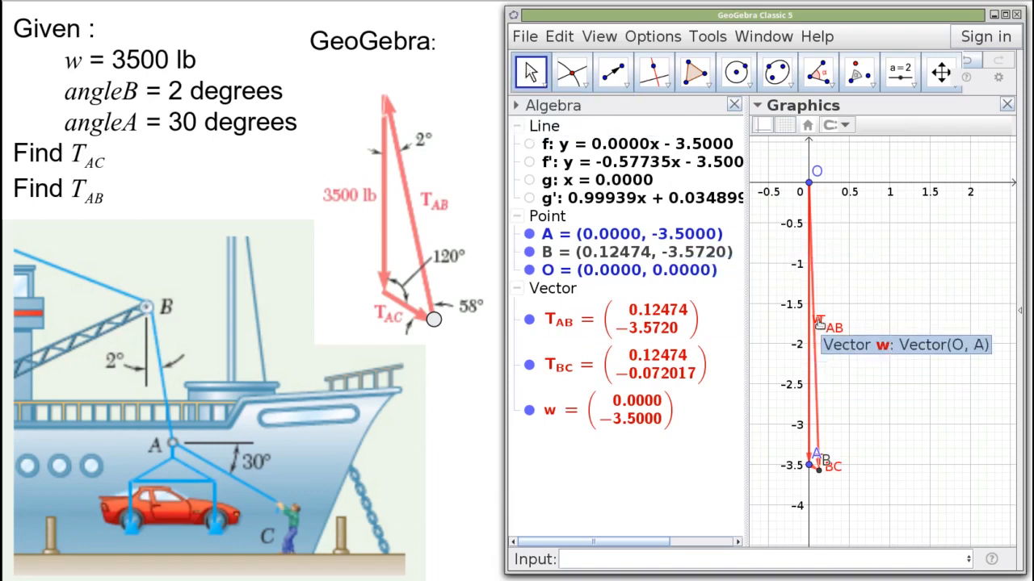
Step: Move the overlapping vector labels clear of the force triangle, with w and T_AB on opposite sides and T_BC below
mouse_move(818, 325)
mouse_down()
mouse_move(797, 327)
mouse_move(835, 334)
mouse_up()
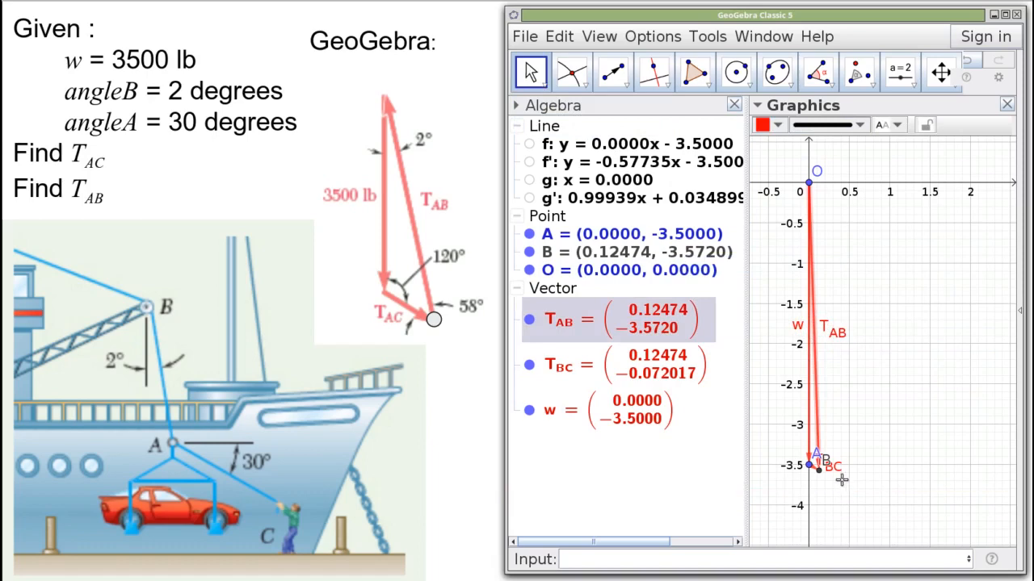
drag(837, 472, 829, 491)
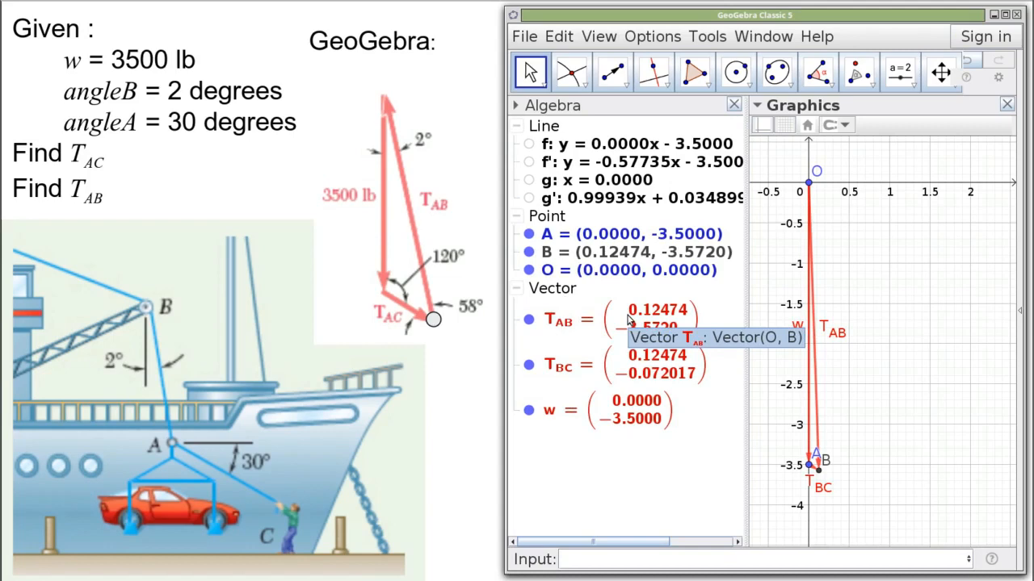
Step: Compute the magnitude of the T_{AB} vector by defining Tab=length(T_{AB})
click(626, 560)
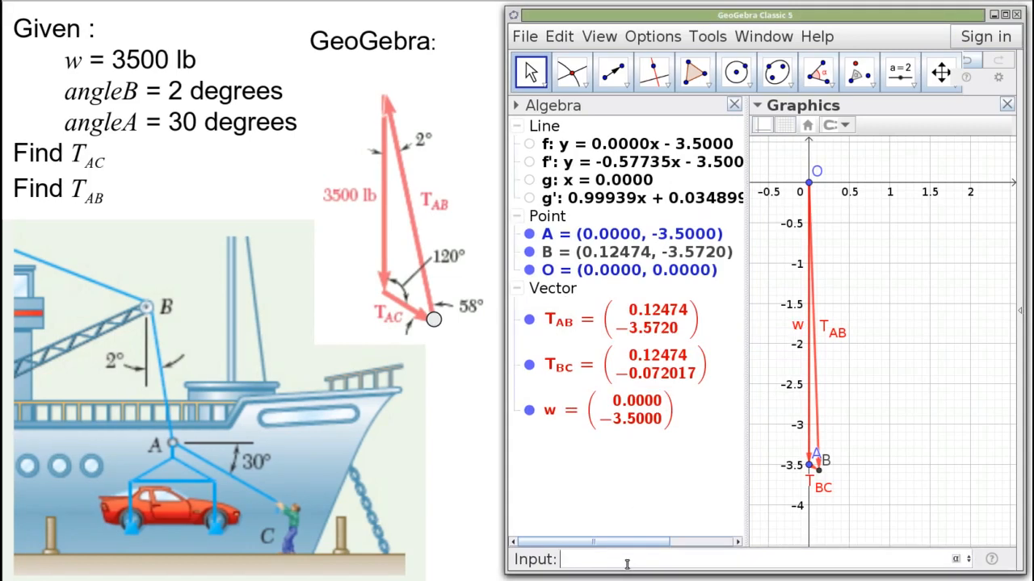
text(Tab=)
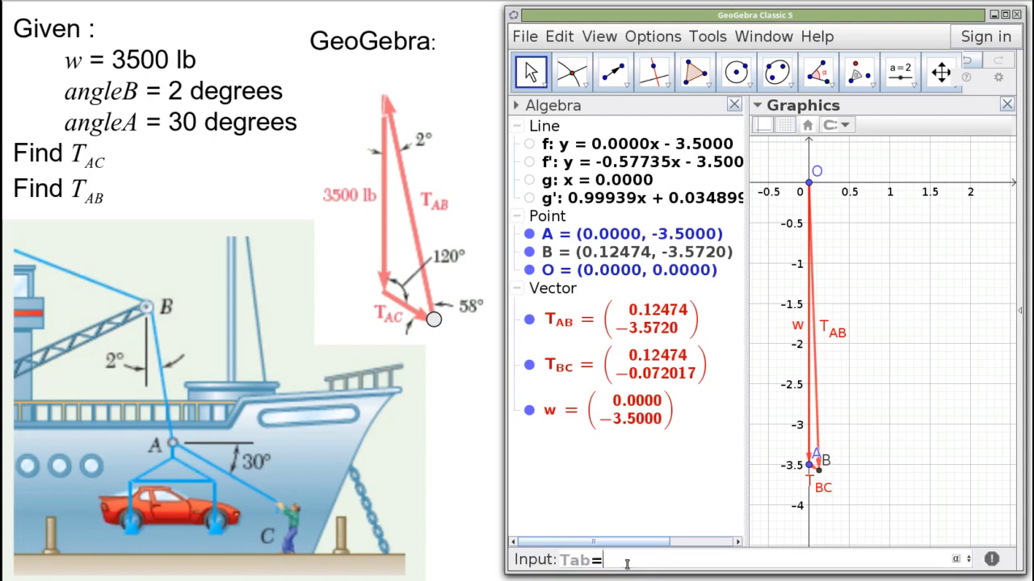
text(length)
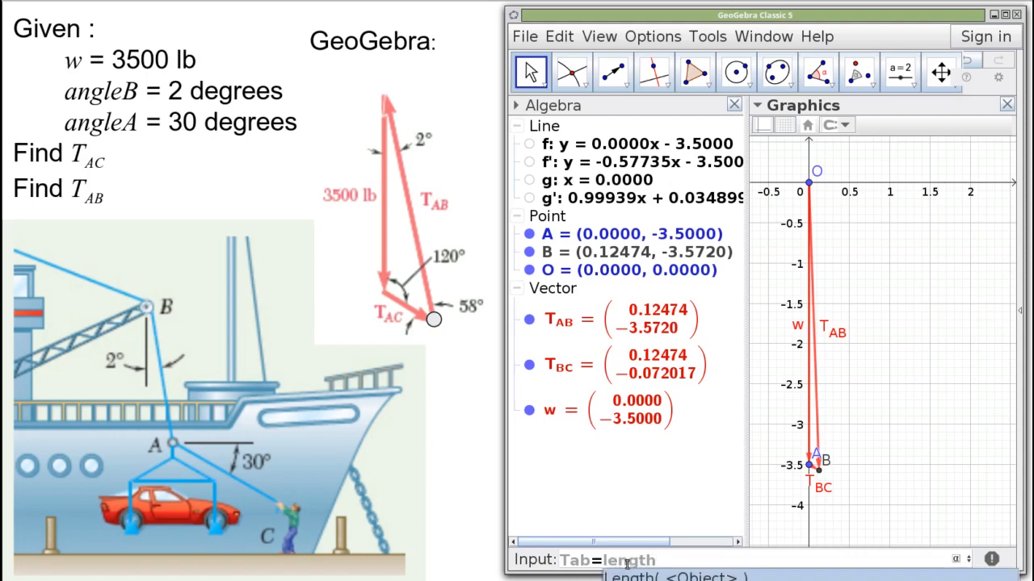
text(()
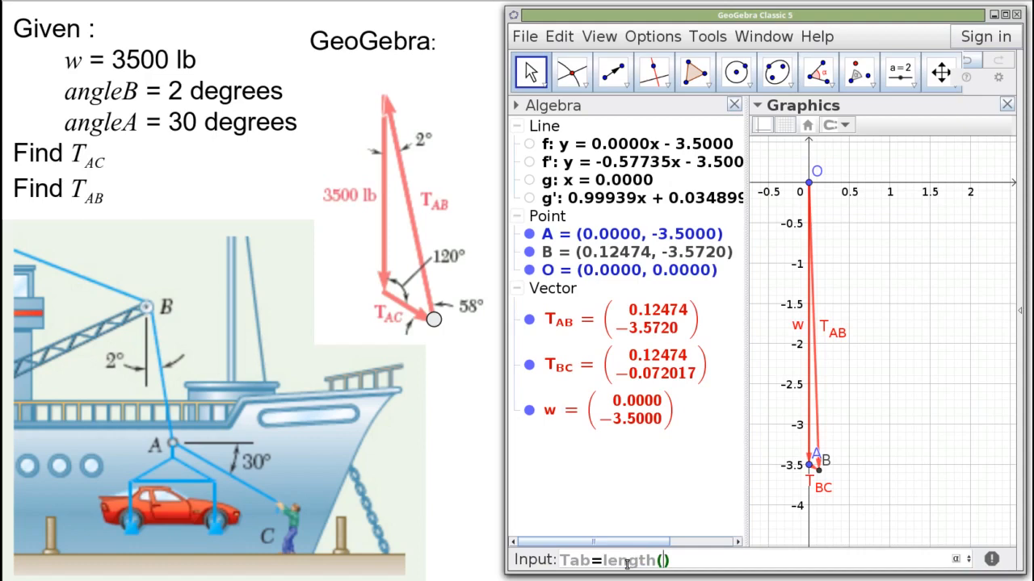
text(T_{AB)
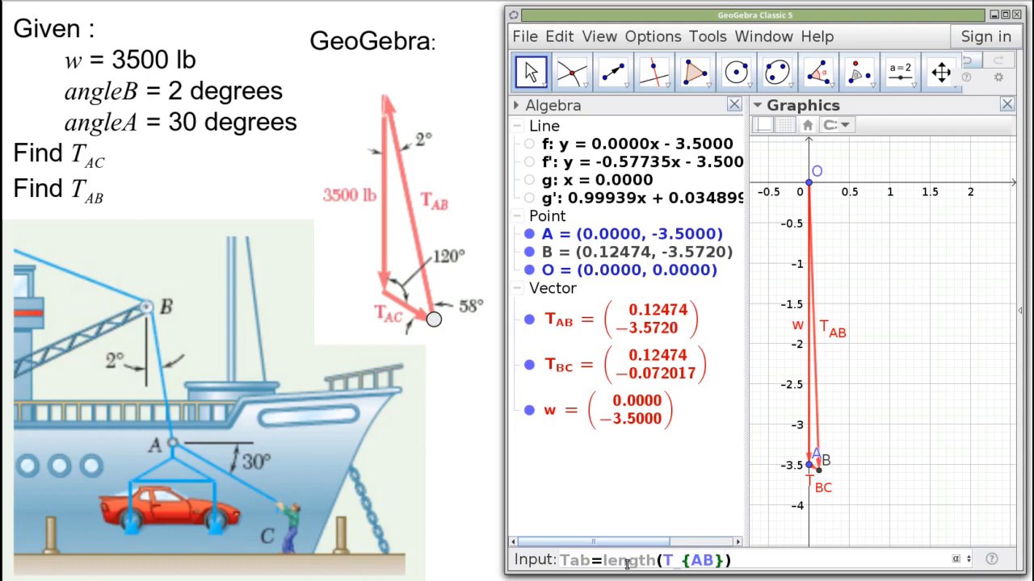
key(Return)
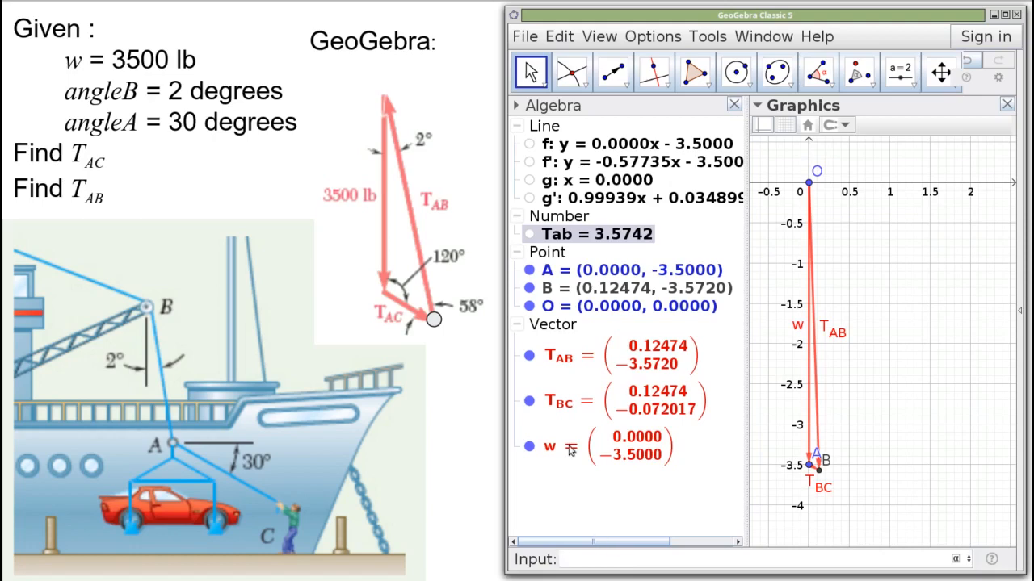
Step: Correct the name of the vector from point A to point B to T_{AC}
right_click(582, 406)
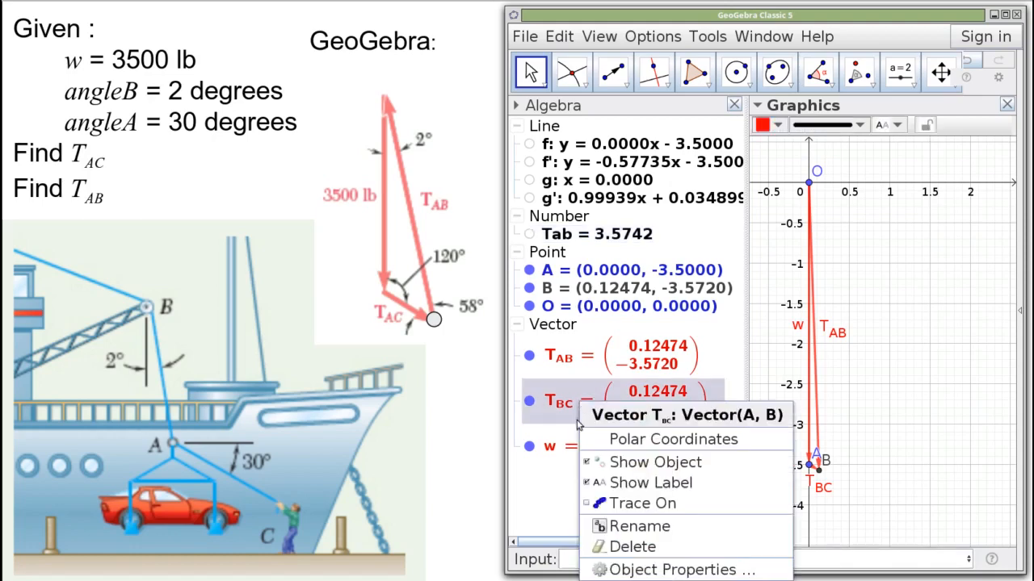
click(628, 529)
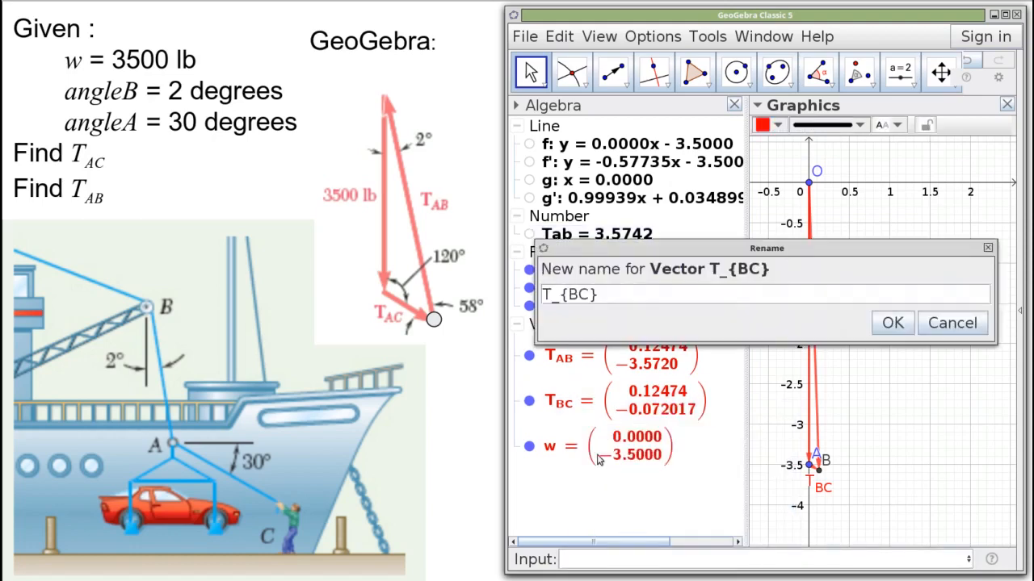
click(576, 297)
key(BackSpace)
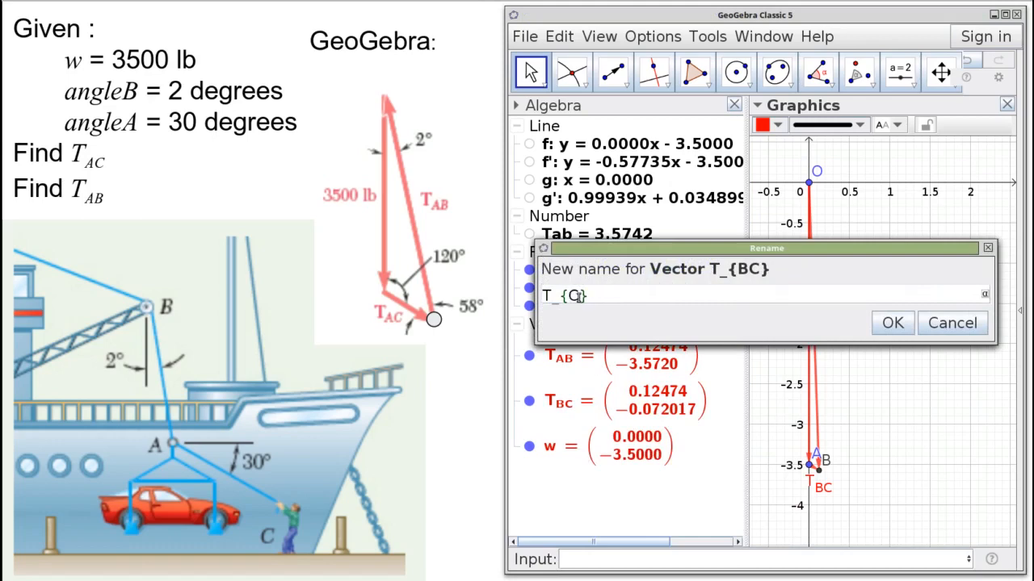
text(A)
click(897, 325)
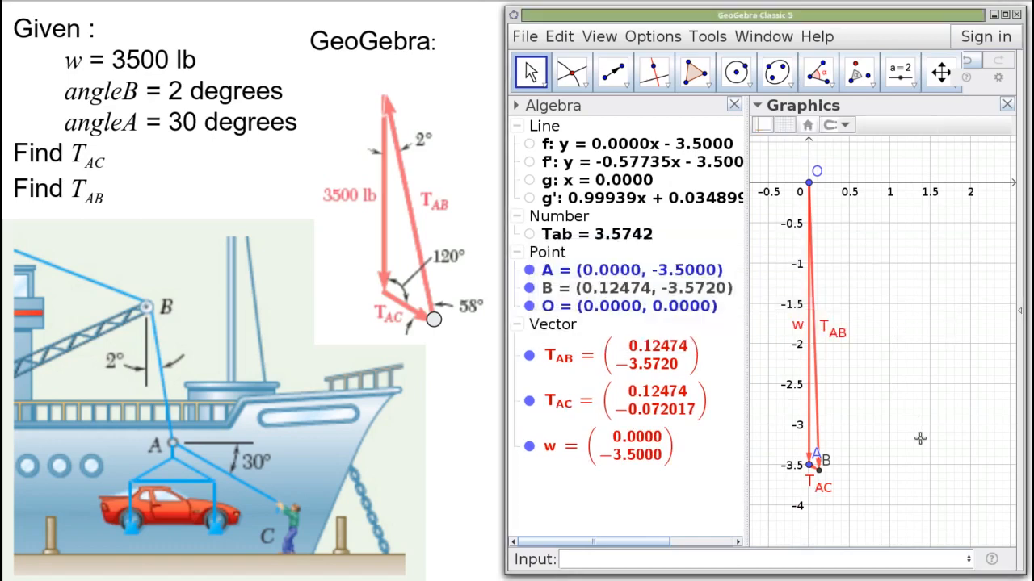
Step: Compute the magnitude of the T_{AC} vector by defining Tac = length(T_{AC})
click(597, 558)
text(Tac)
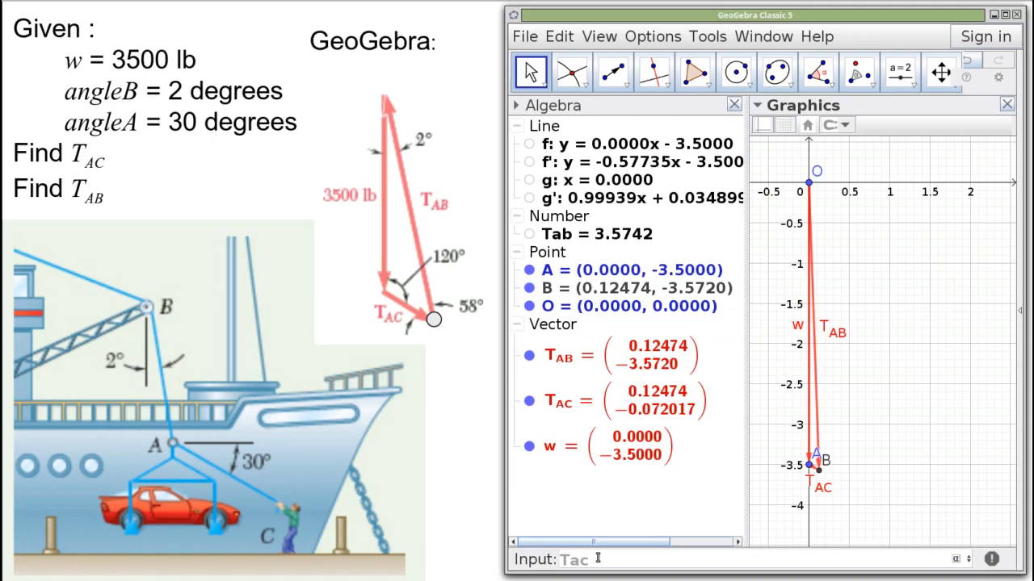
text( = length(T)
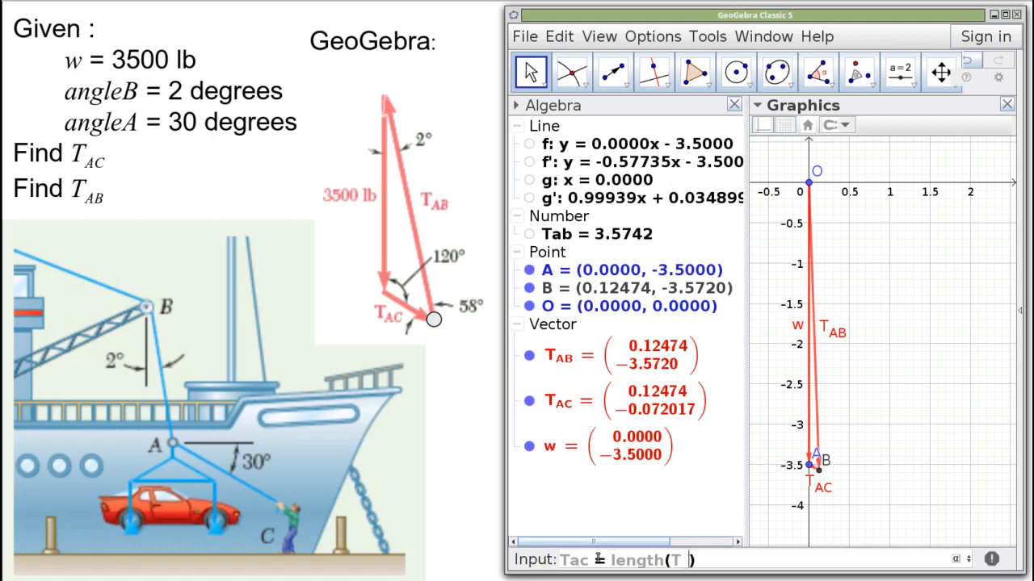
text( {AC})
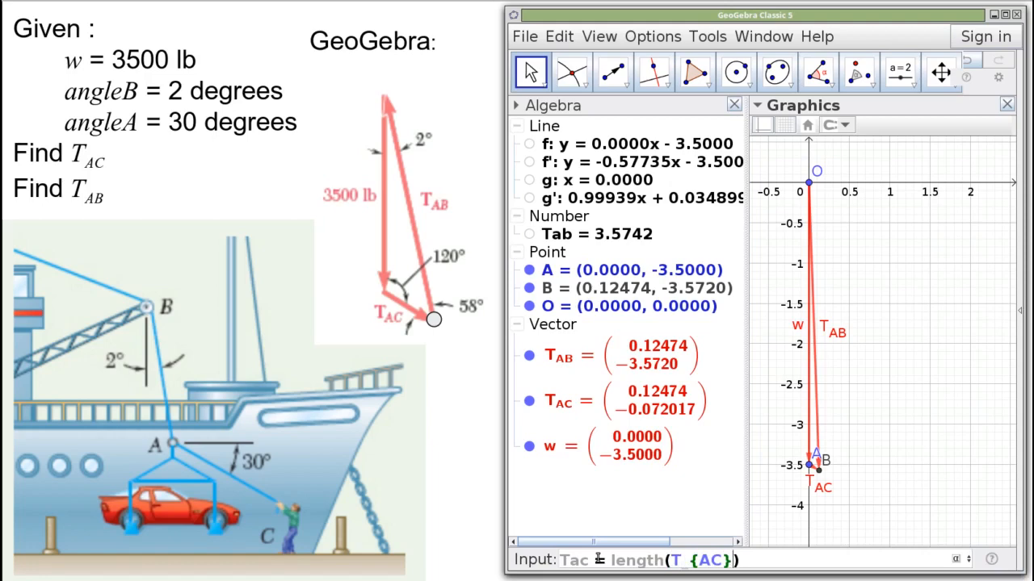
key(Return)
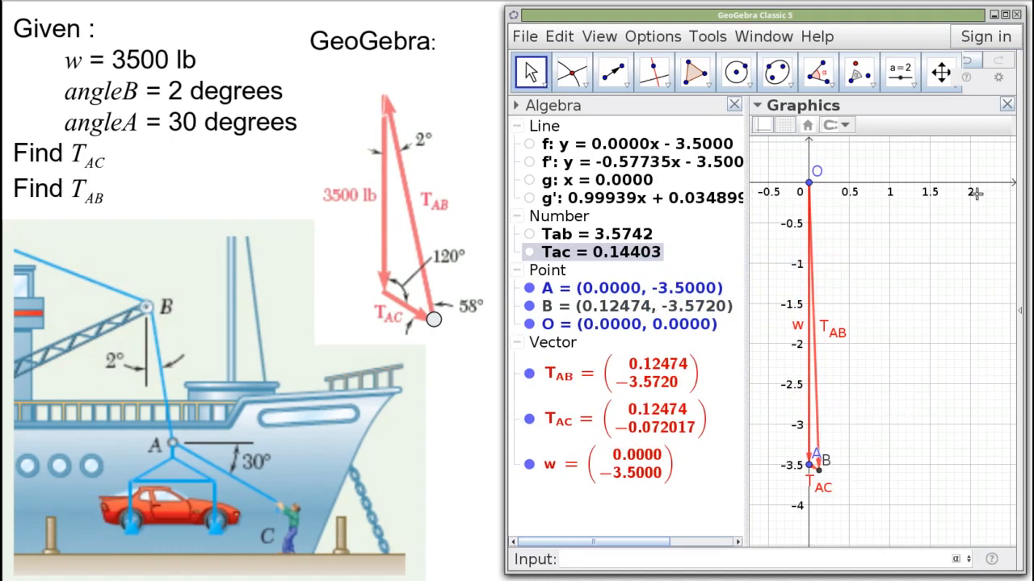
Step: Minimize the GeoGebra window and advance the presentation to the "Matlab: Law of Sines" slide
click(996, 14)
click(600, 432)
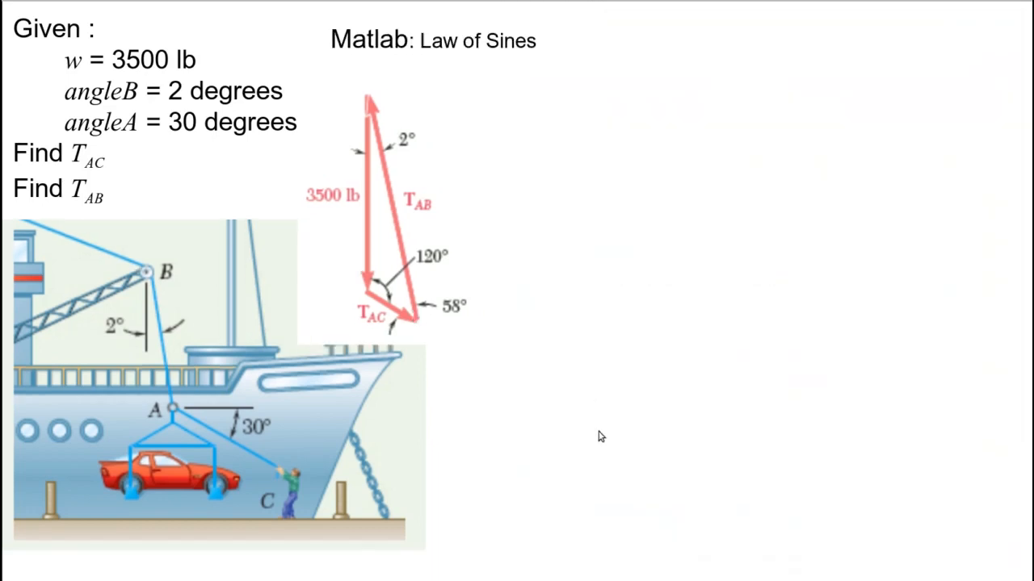